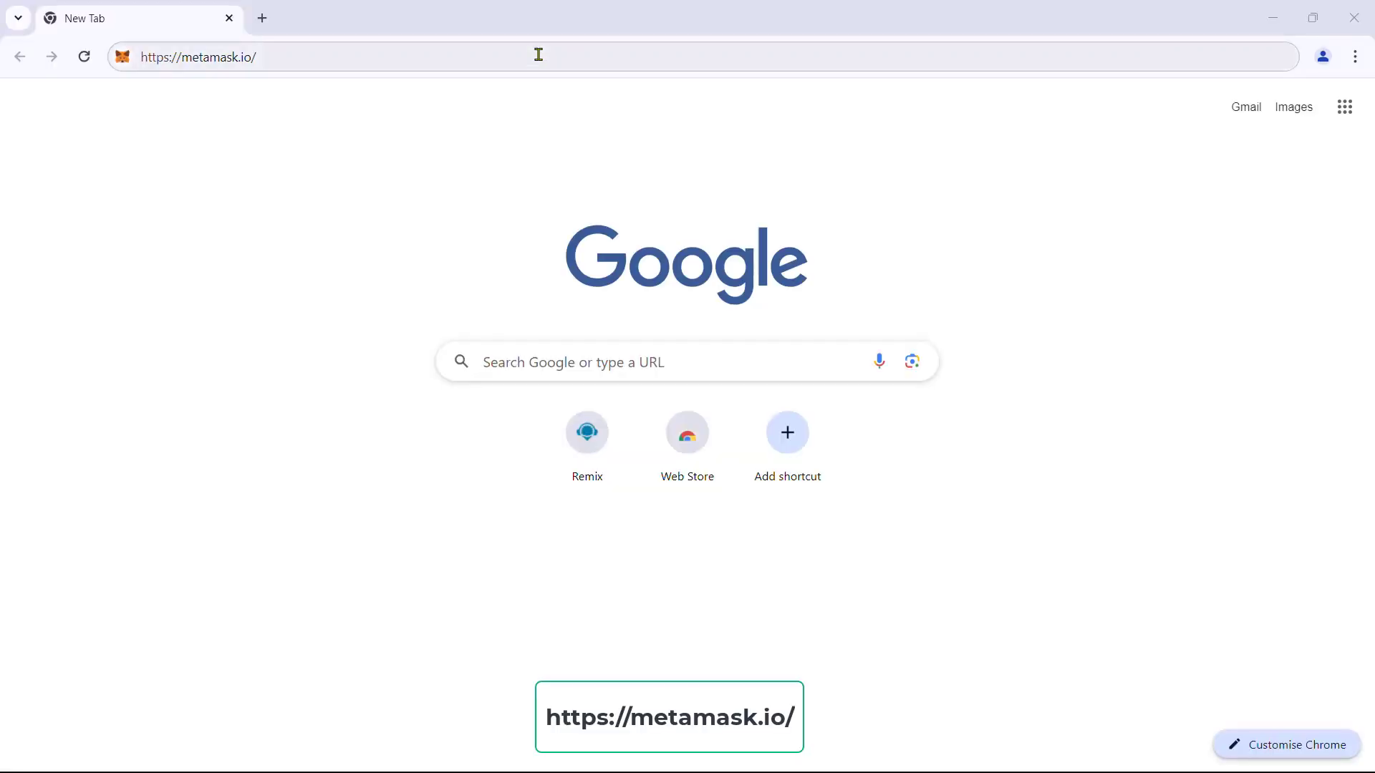
# Load metamask.io and add the MetaMask extension to Chrome from its Web Store listing.
pyautogui.click(537, 53)
pyautogui.press('Return')
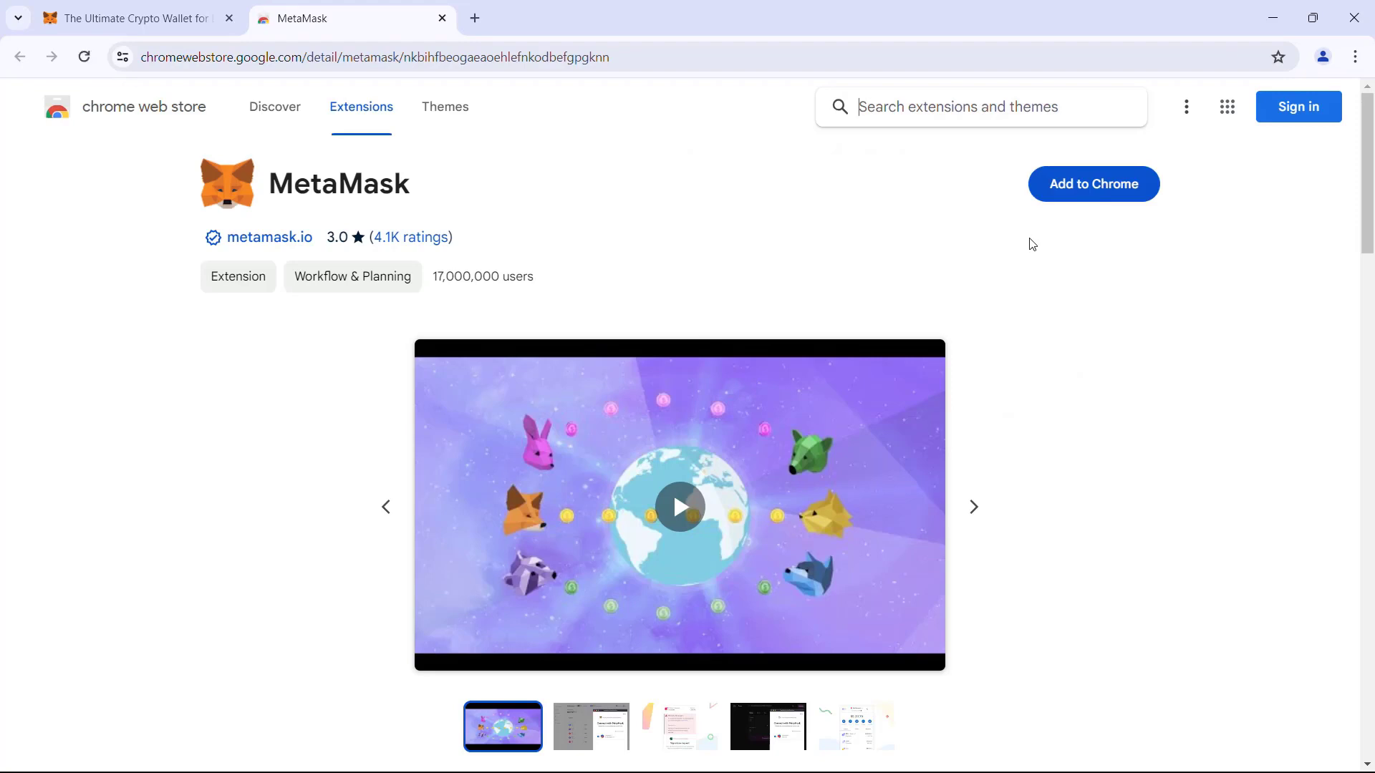
pyautogui.click(1115, 191)
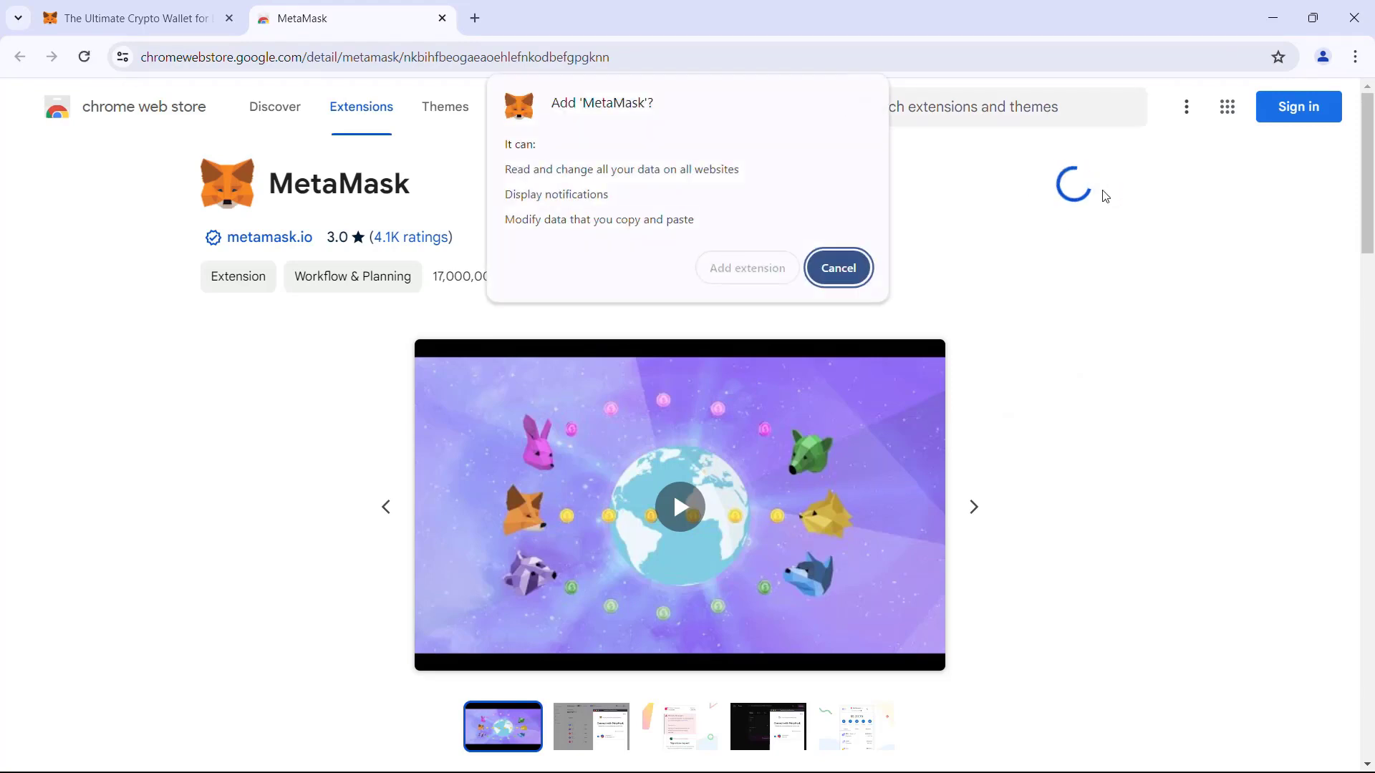
pyautogui.click(746, 268)
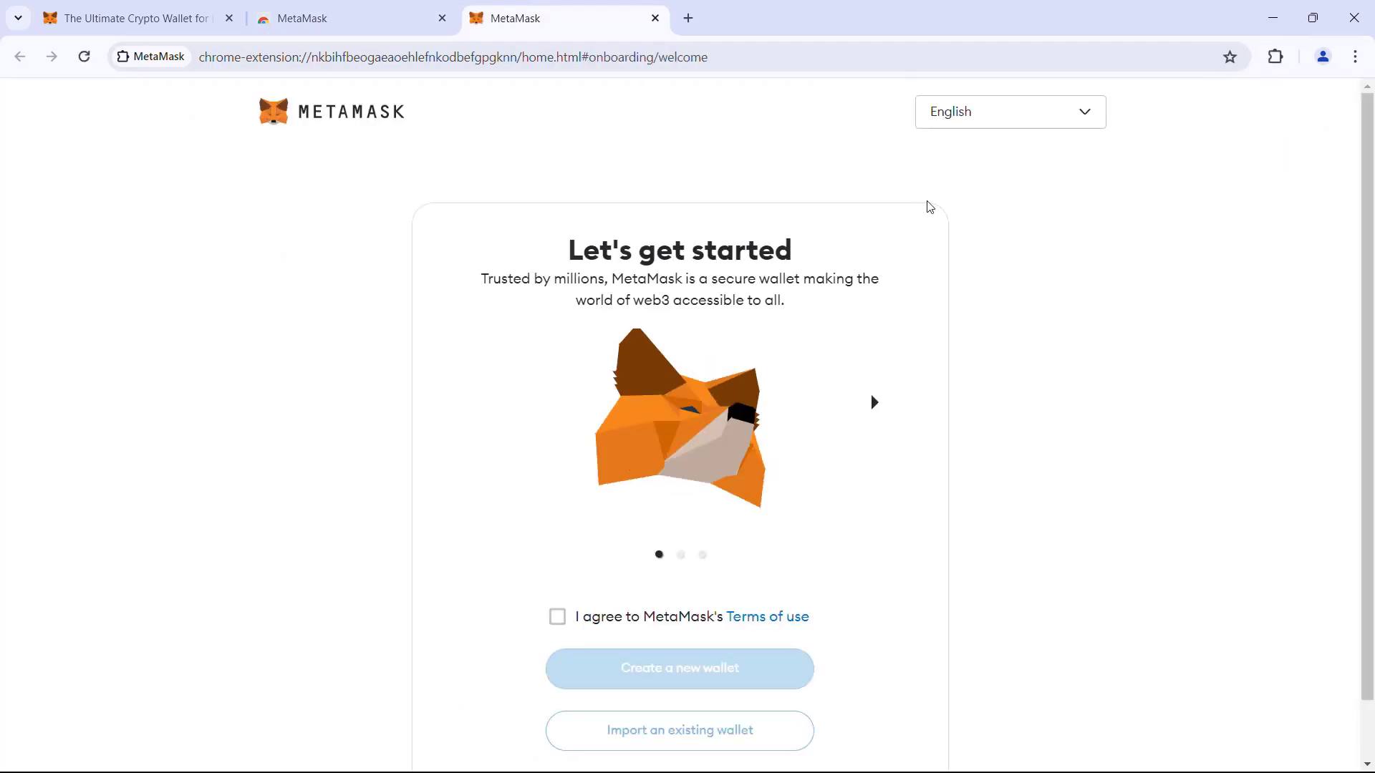
# Accept MetaMask's terms of use and choose Create a new wallet.
pyautogui.scroll(-1, 974, 212)
pyautogui.scroll(-1, 974, 212)
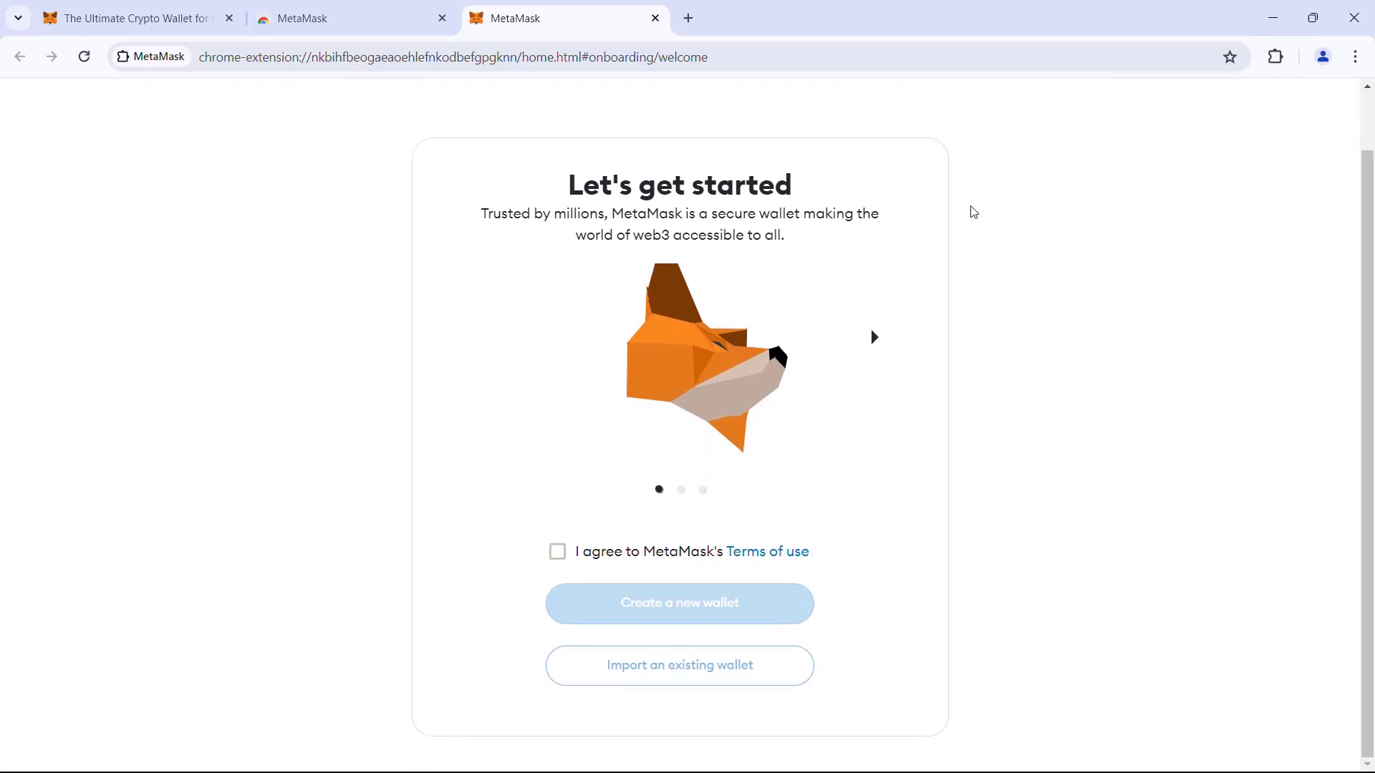
pyautogui.click(558, 552)
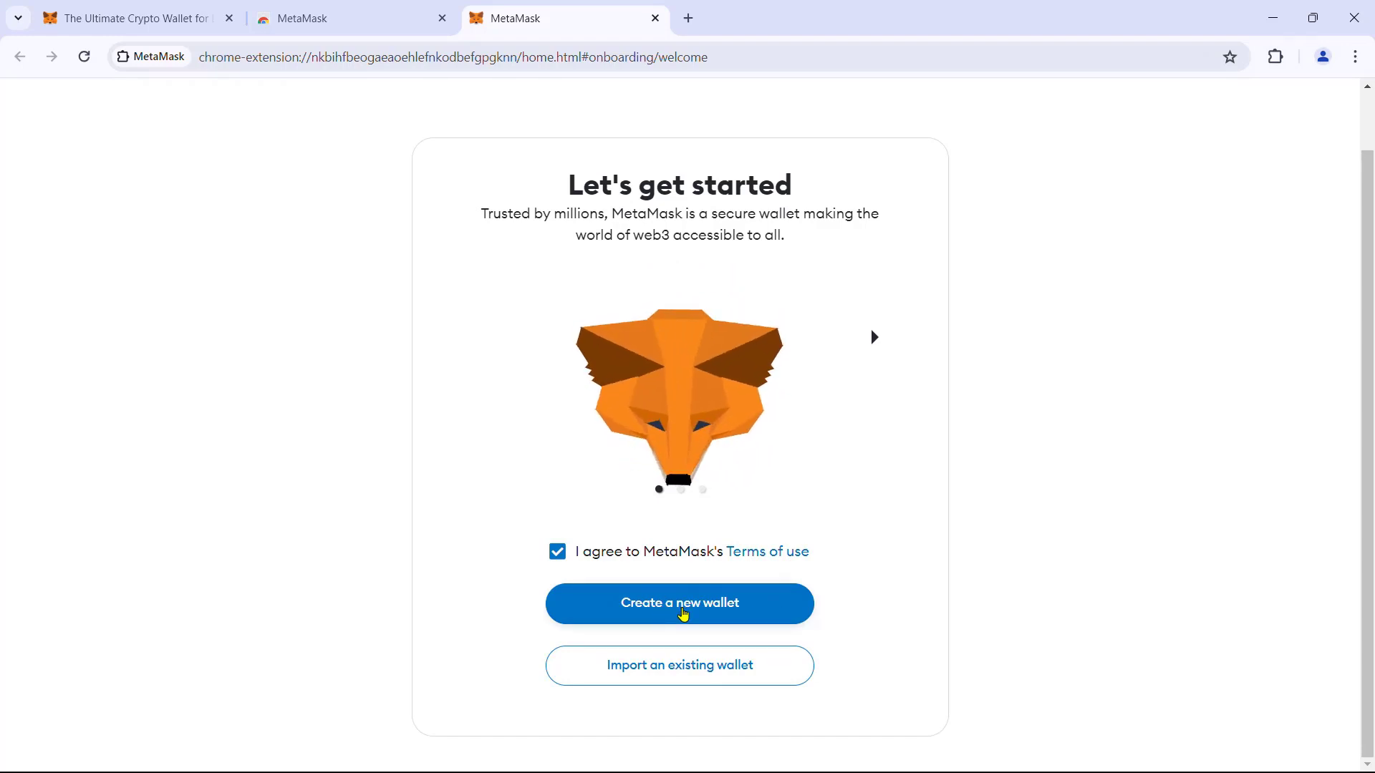
pyautogui.click(683, 615)
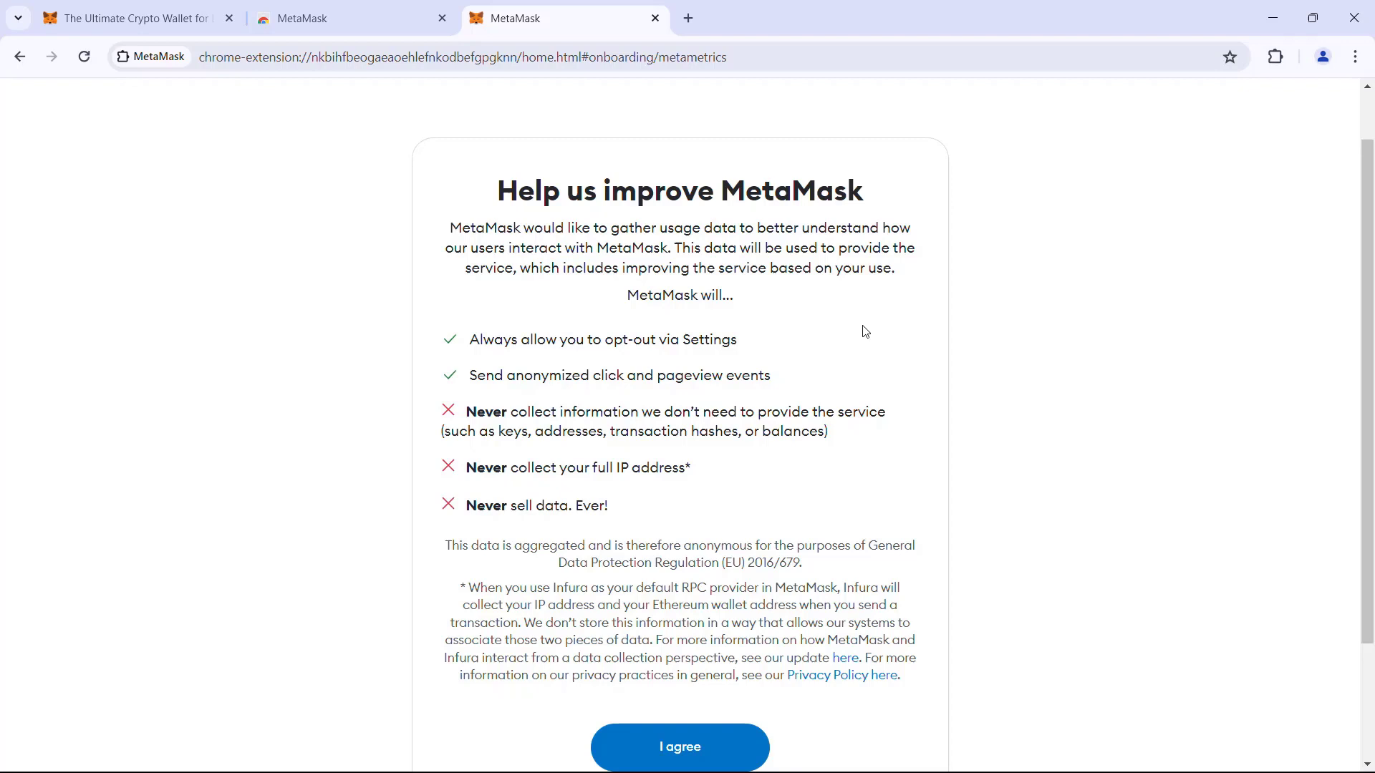
pyautogui.scroll(-1, 924, 302)
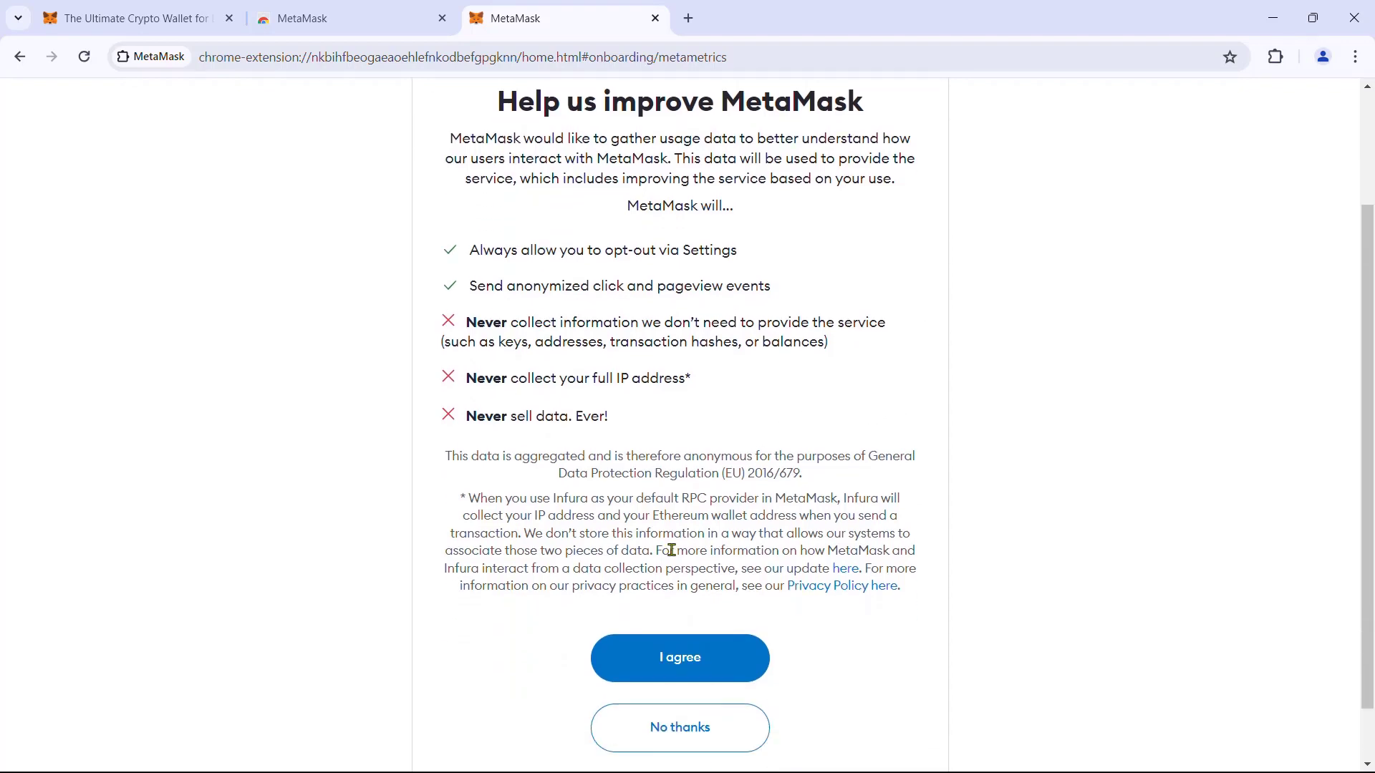
# Agree to usage-data collection, enter and confirm the new password, and acknowledge it's unrecoverable.
pyautogui.click(665, 665)
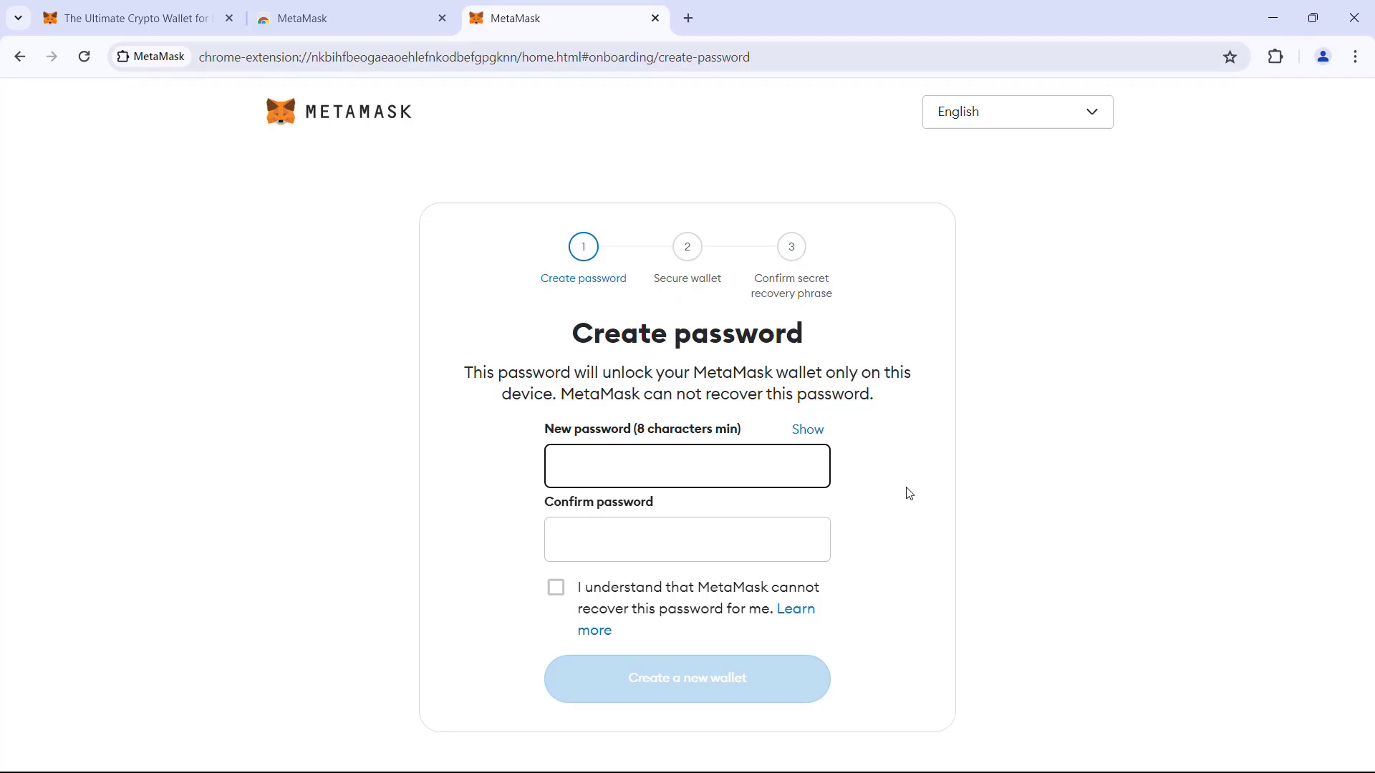
pyautogui.write('********')
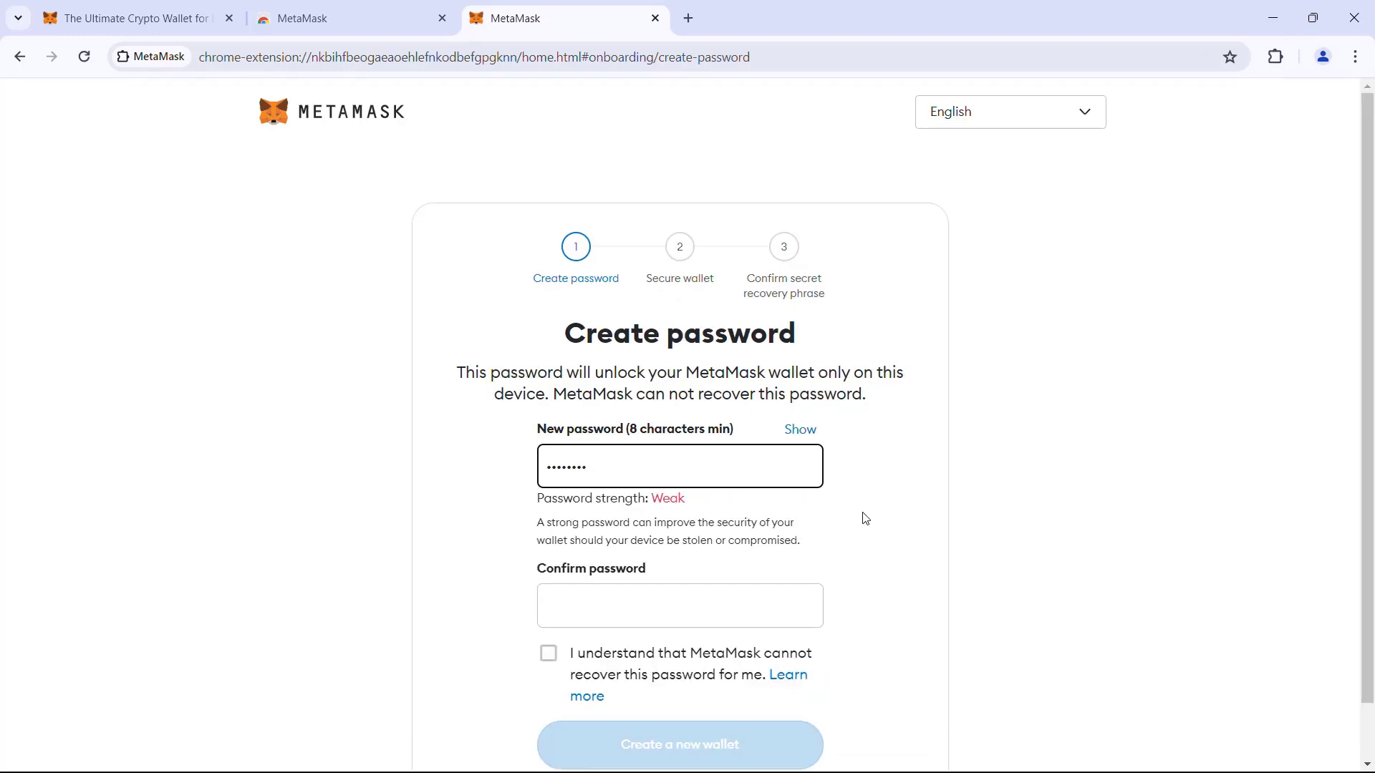
pyautogui.click(668, 617)
pyautogui.write('********')
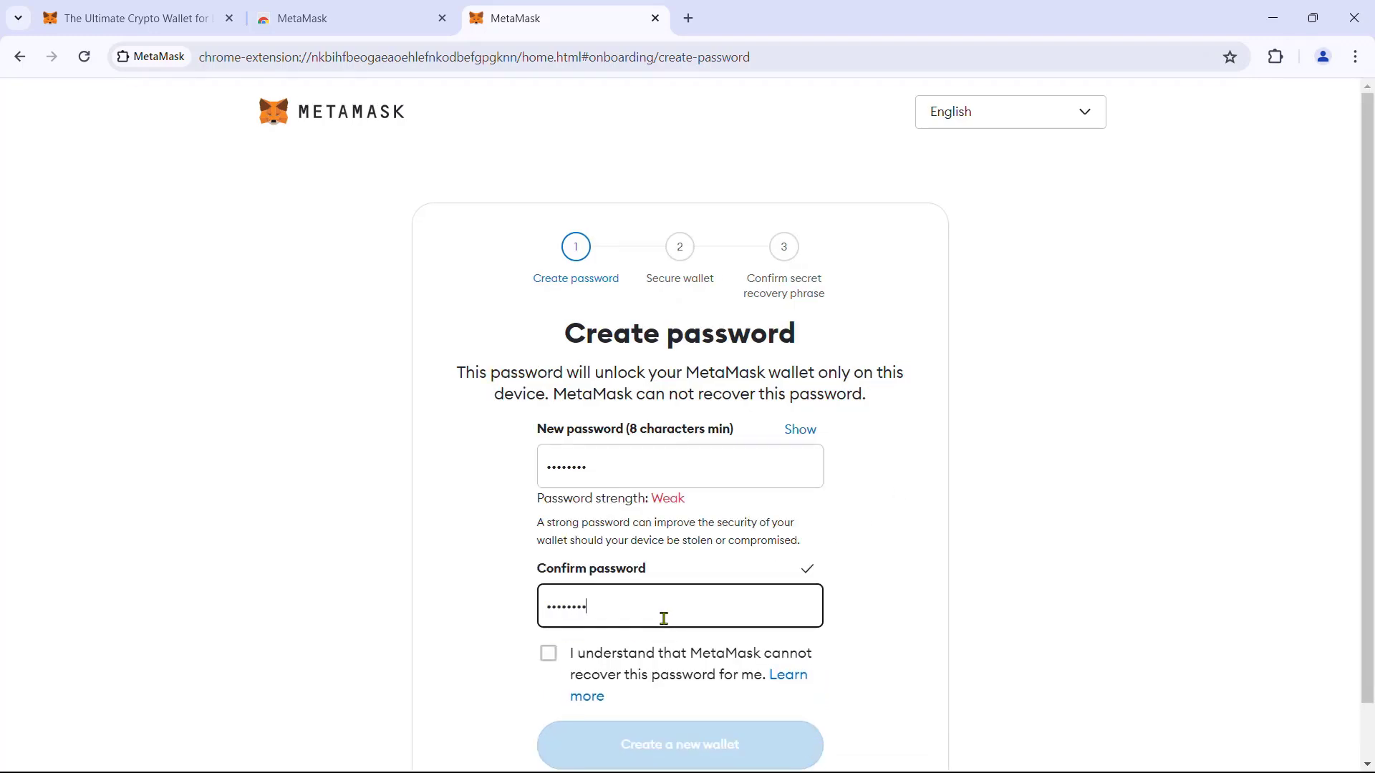
pyautogui.scroll(-1, 924, 464)
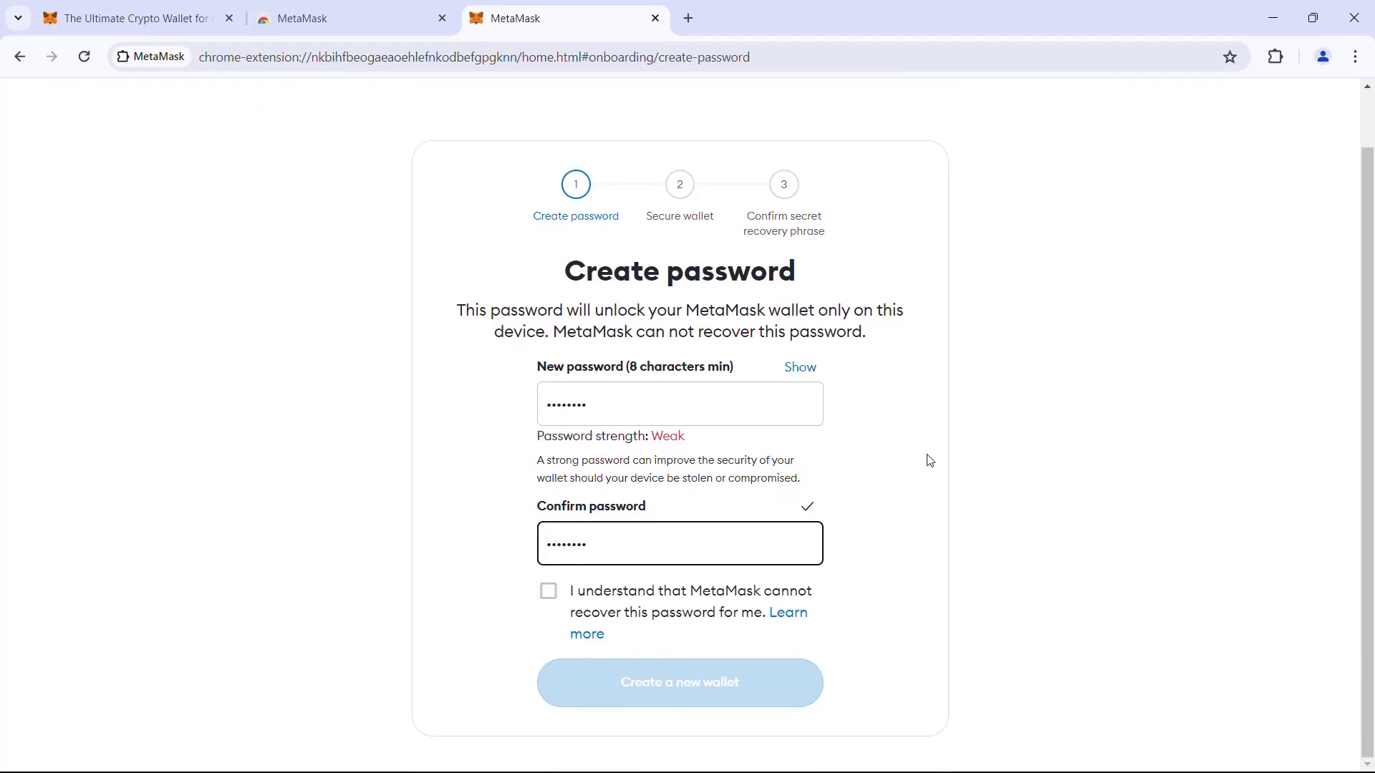
pyautogui.click(549, 596)
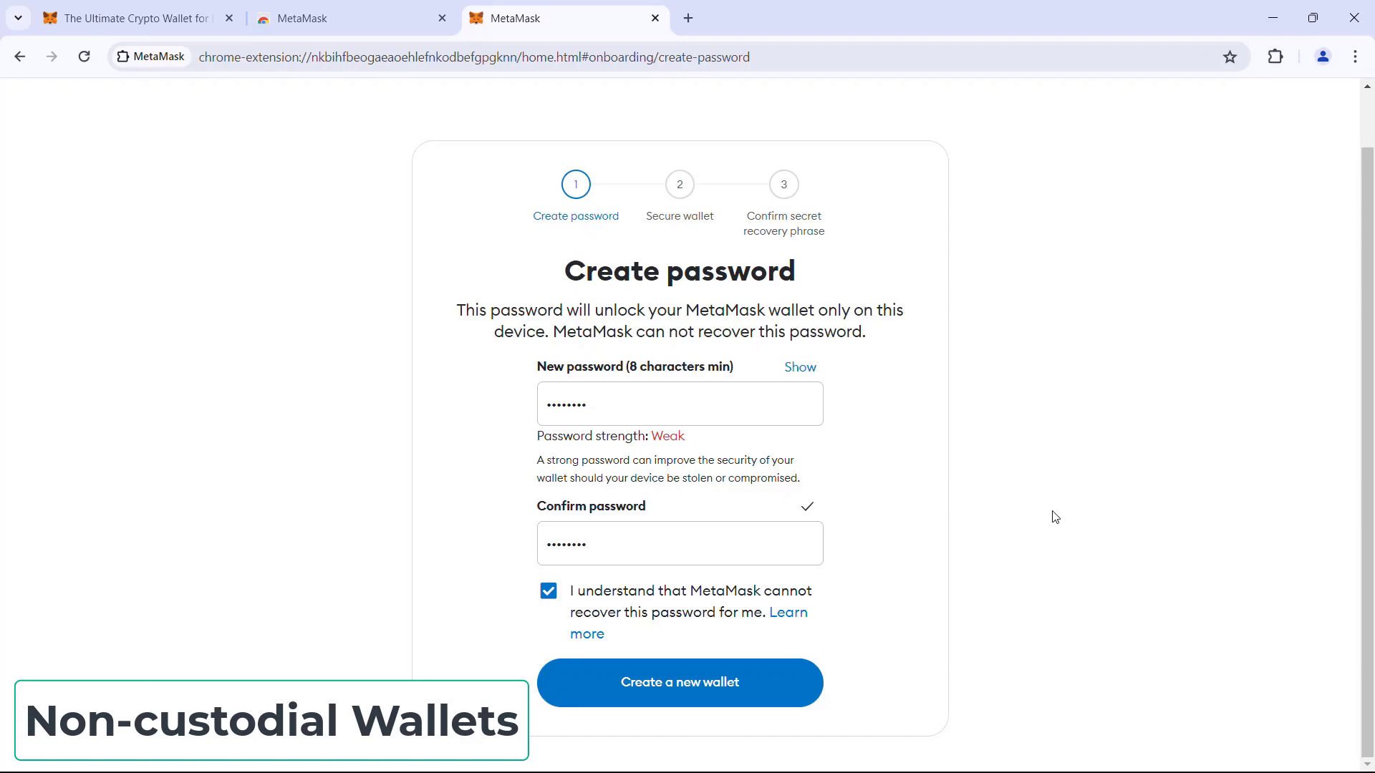
# Create the wallet with this password and choose Secure my wallet (recommended).
pyautogui.click(693, 702)
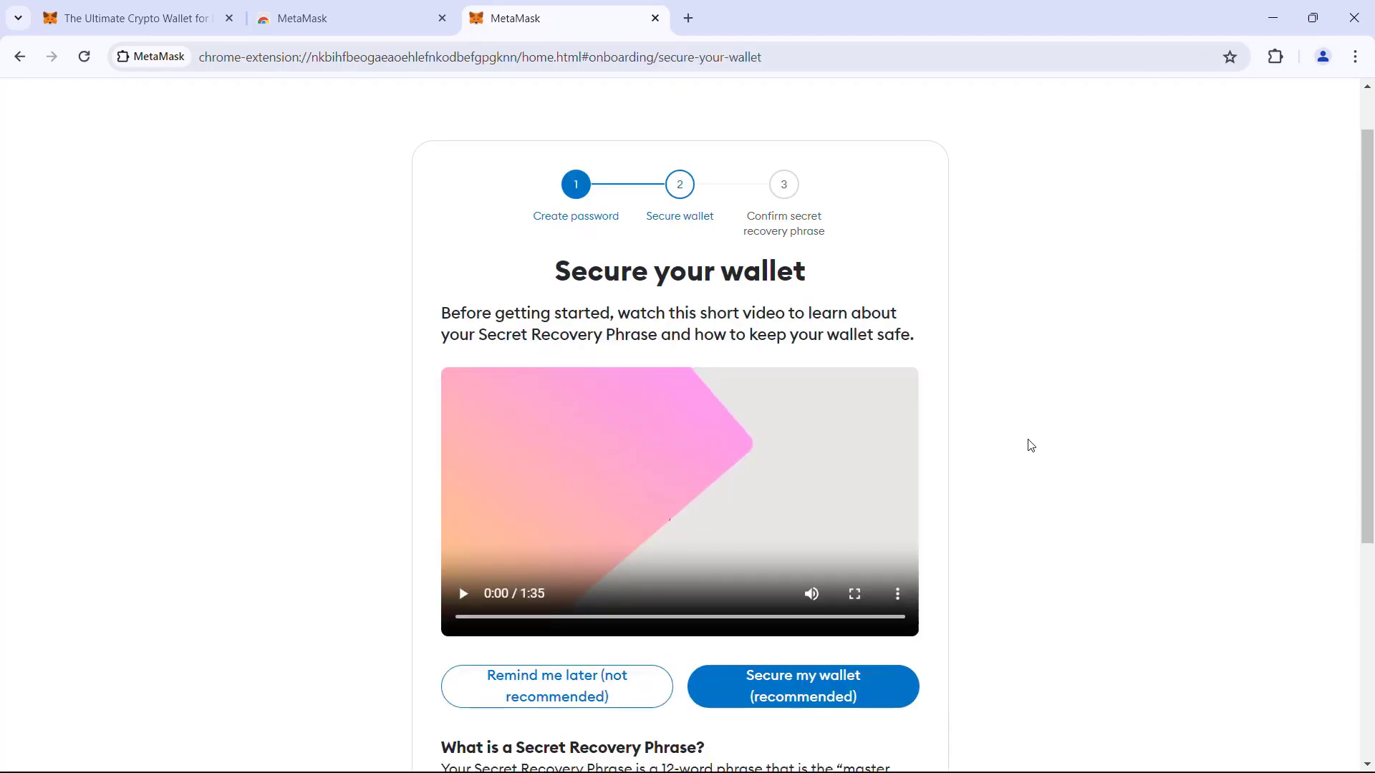
pyautogui.scroll(-1, 1031, 445)
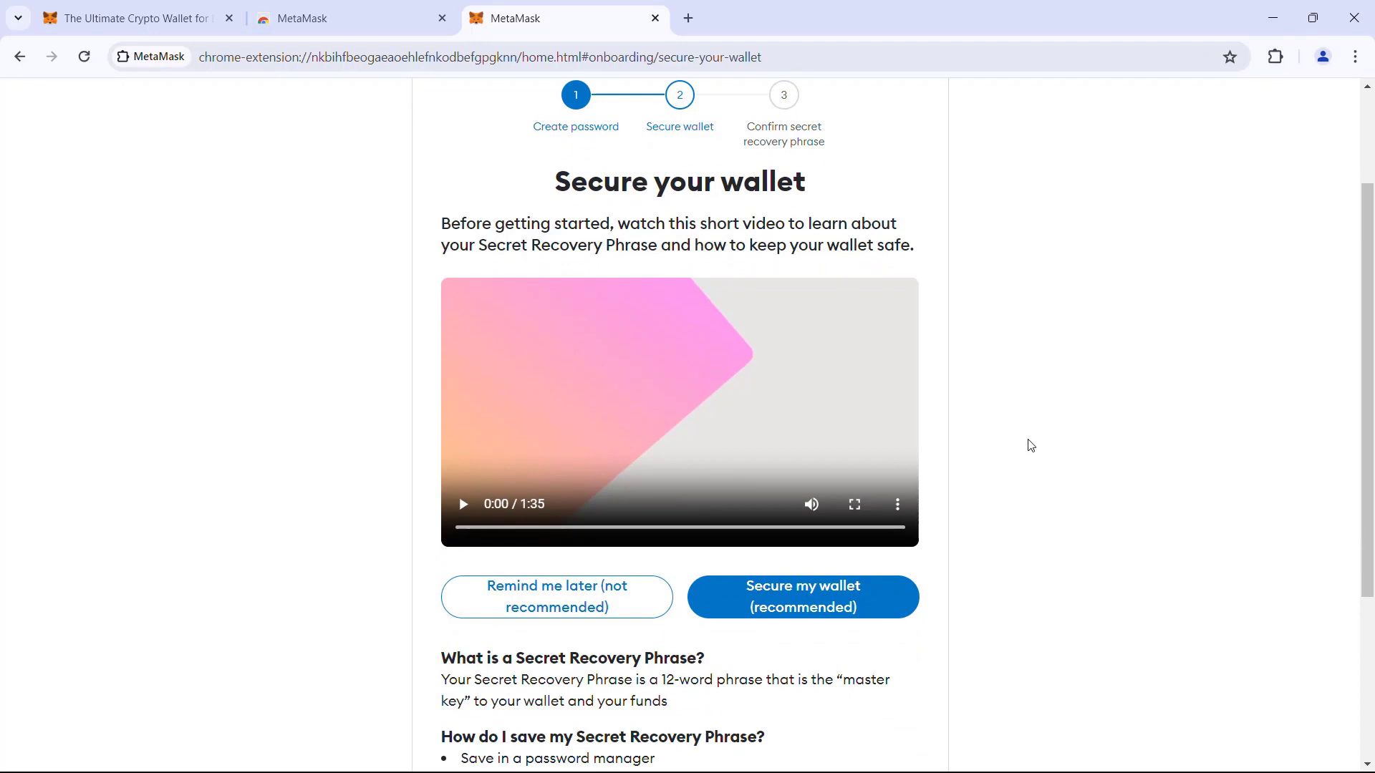
pyautogui.scroll(-1, 1019, 405)
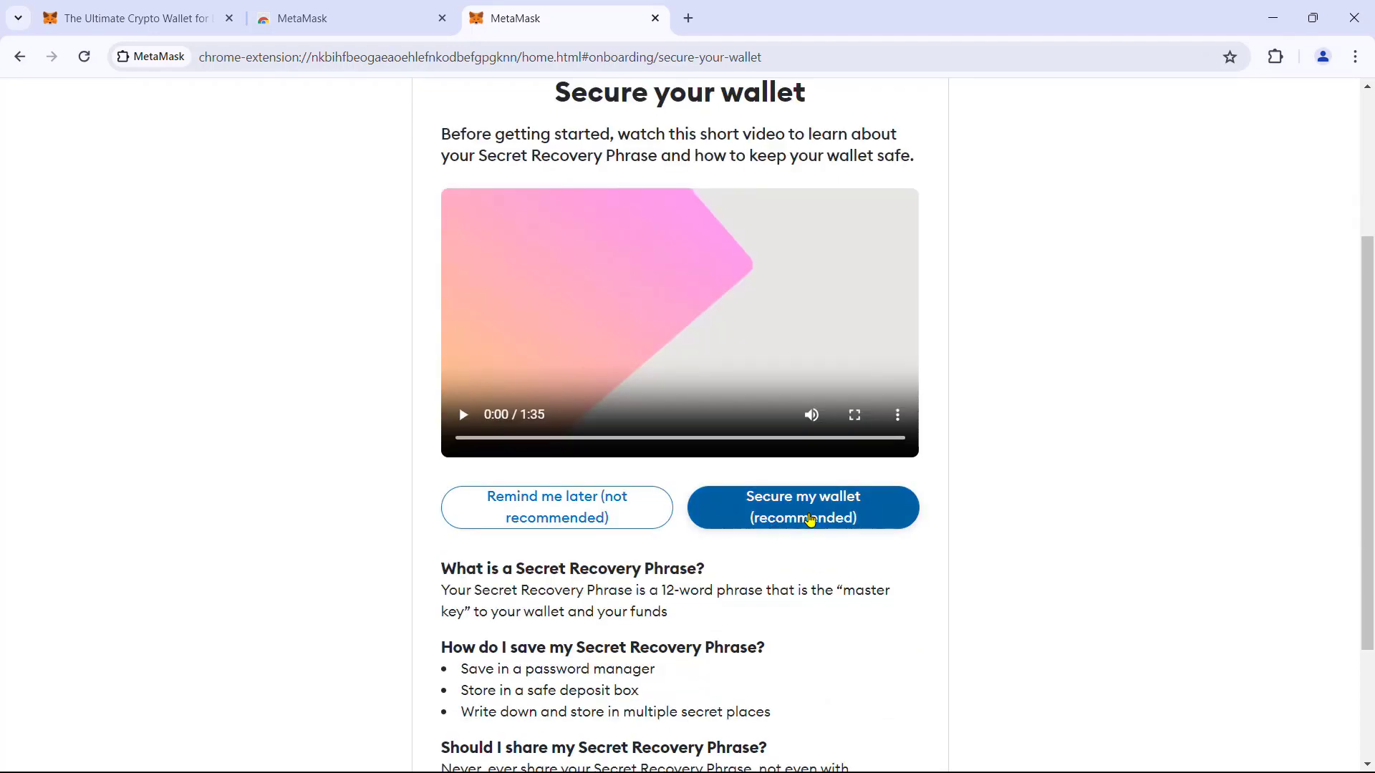
pyautogui.click(810, 519)
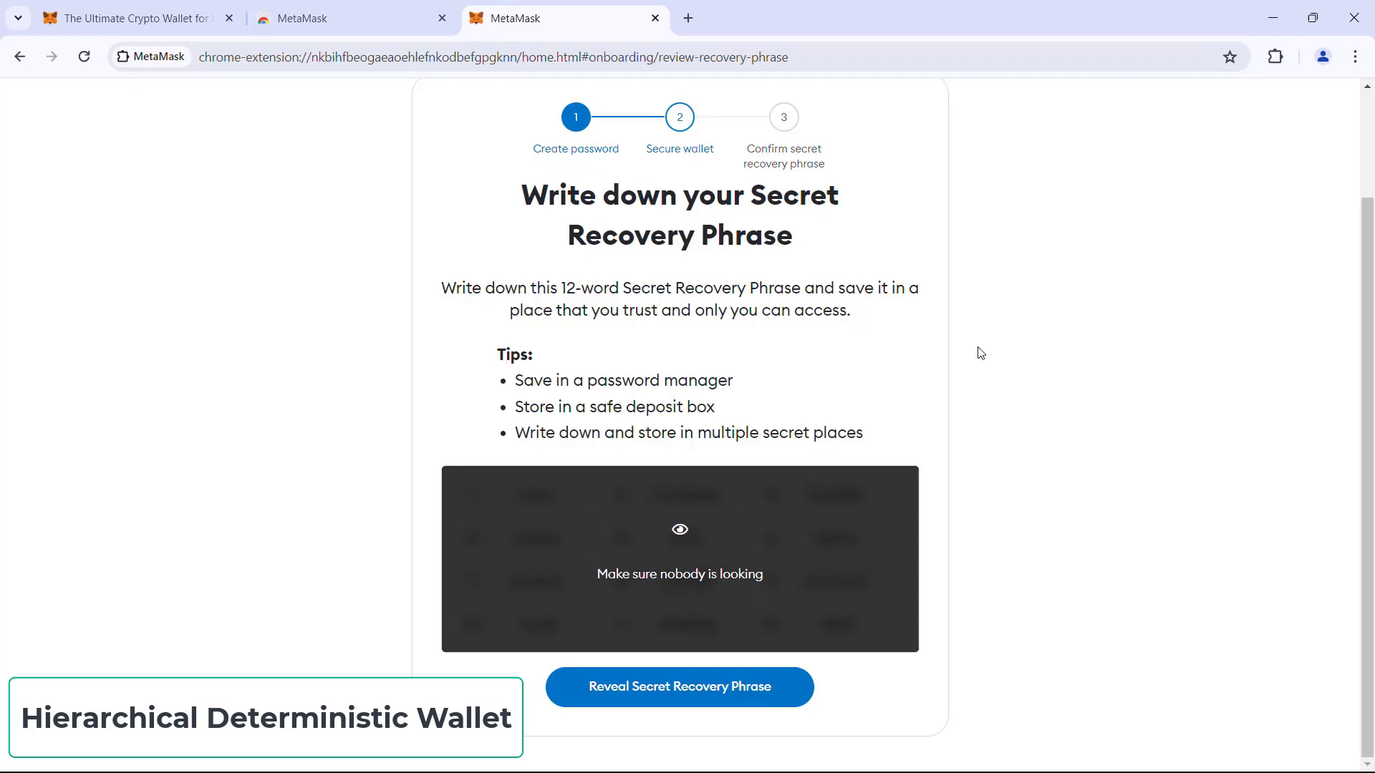
# Reveal the 12-word Secret Recovery Phrase, copy it to the clipboard, and continue.
pyautogui.click(635, 700)
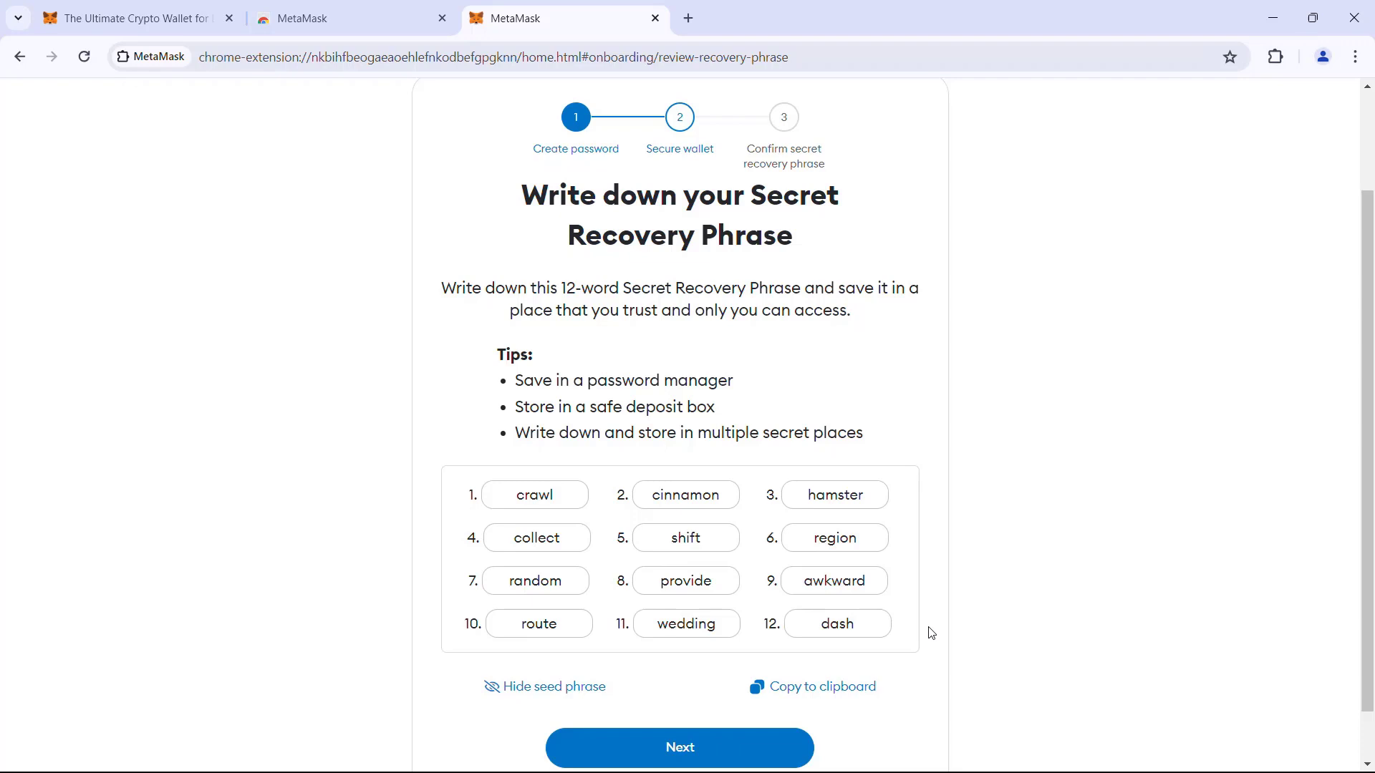
pyautogui.click(846, 701)
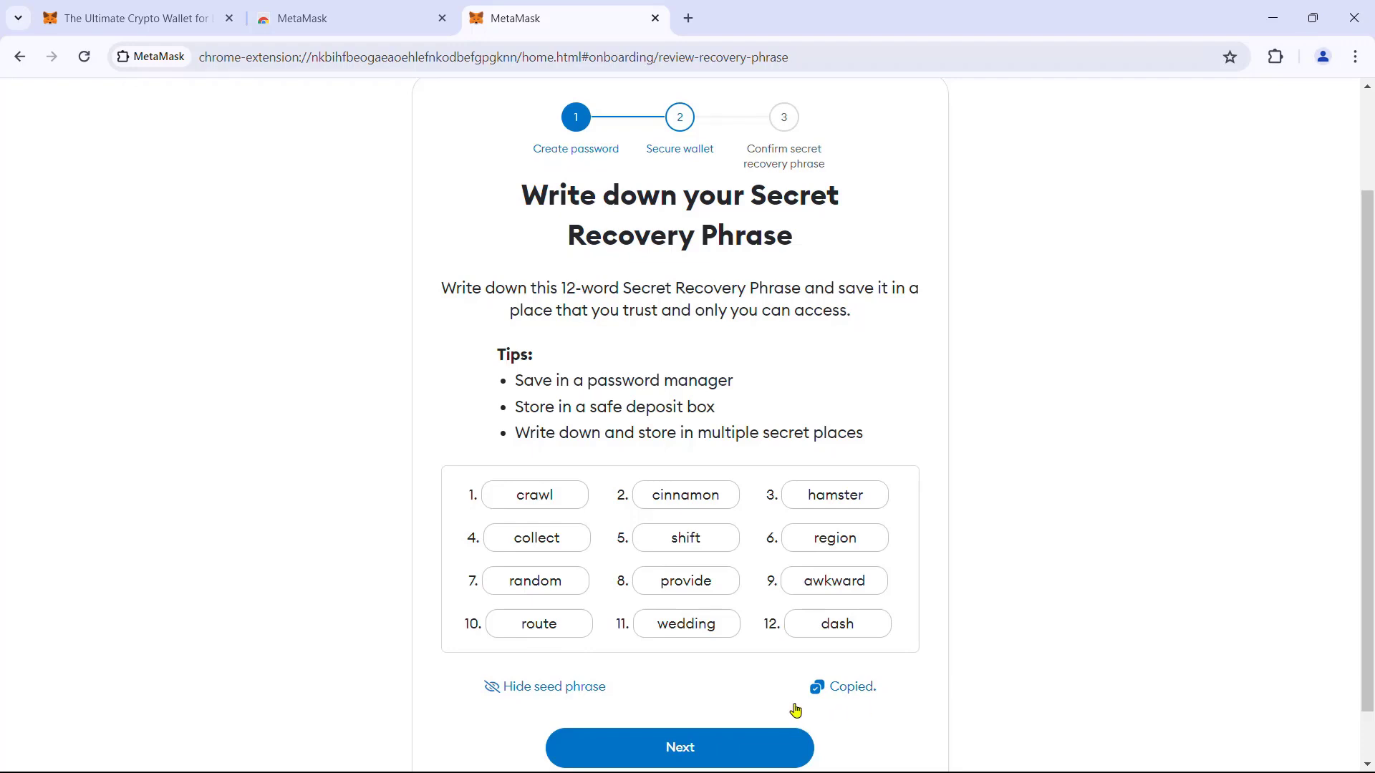
pyautogui.scroll(-2, 780, 694)
pyautogui.click(724, 691)
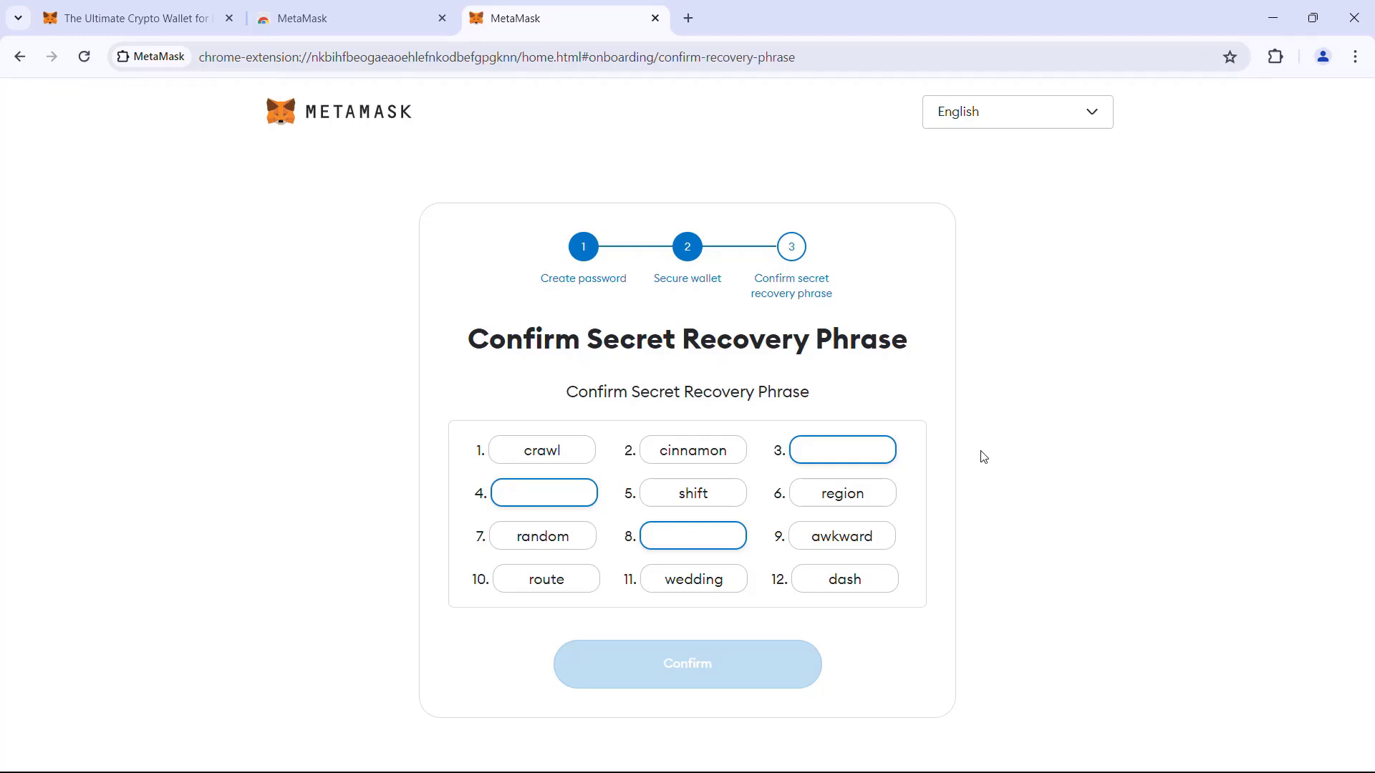
# Paste the copied recovery phrase into the address bar for reference.
pyautogui.click(542, 60)
pyautogui.hotkey('ctrl', 'v')
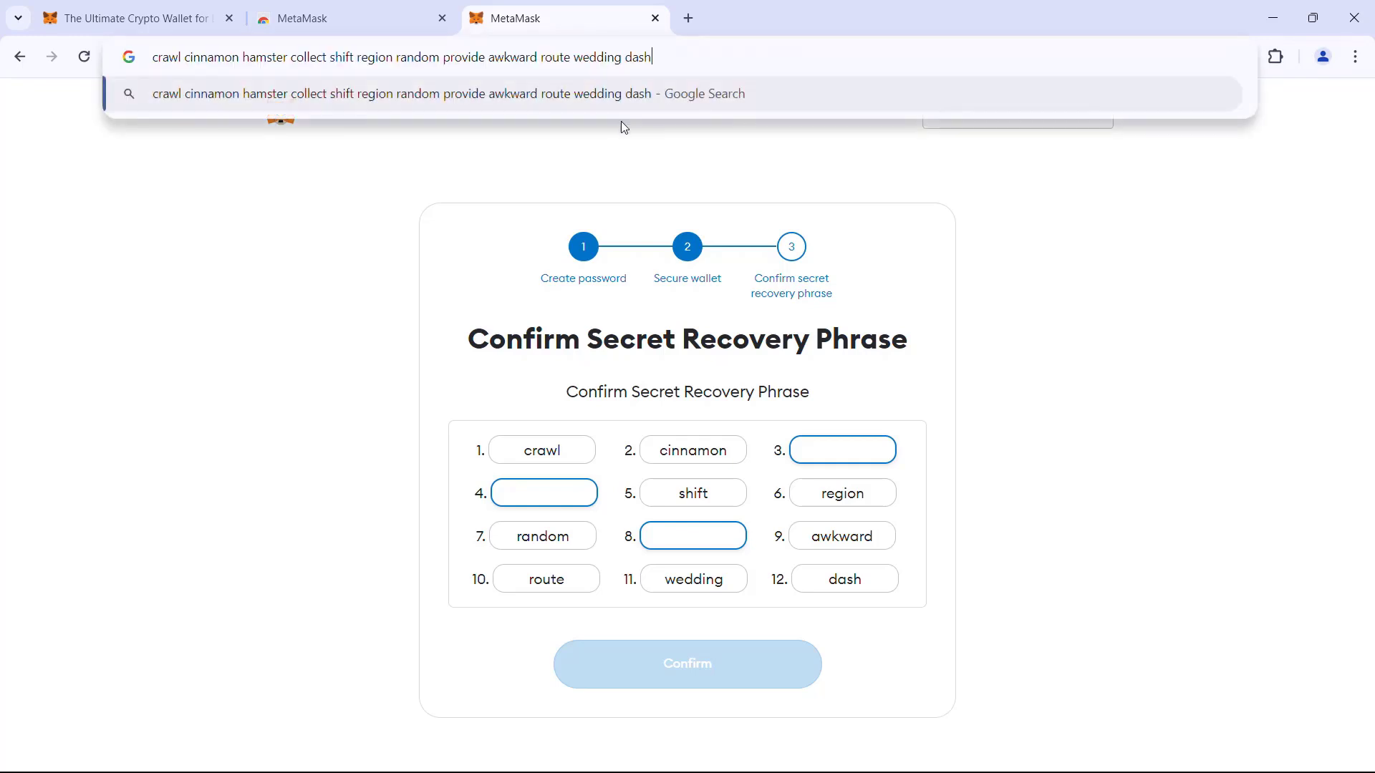
pyautogui.click(1001, 251)
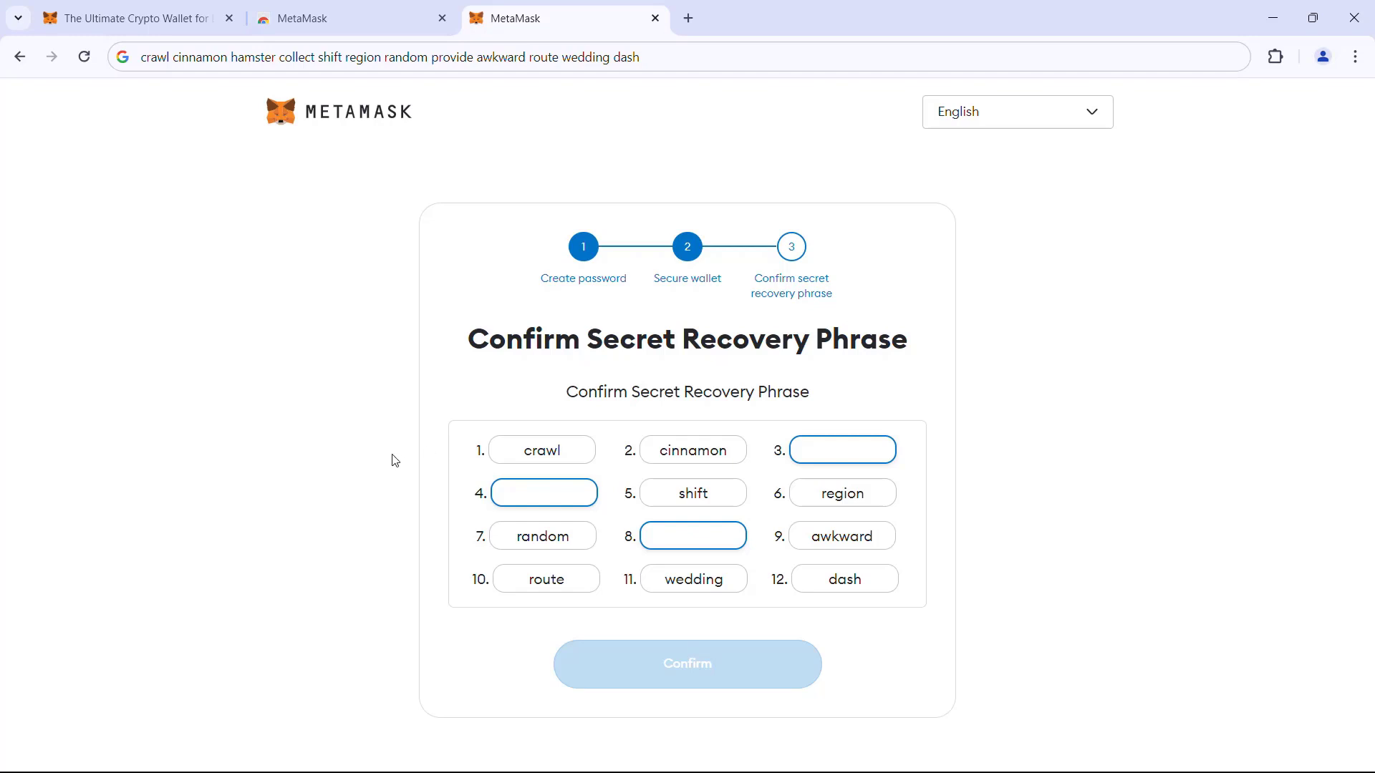
# Fill in missing recovery-phrase words 3, 4 and 8, then confirm the phrase.
pyautogui.click(843, 442)
pyautogui.click(523, 490)
pyautogui.write('collect')
pyautogui.click(692, 535)
pyautogui.write('pro')
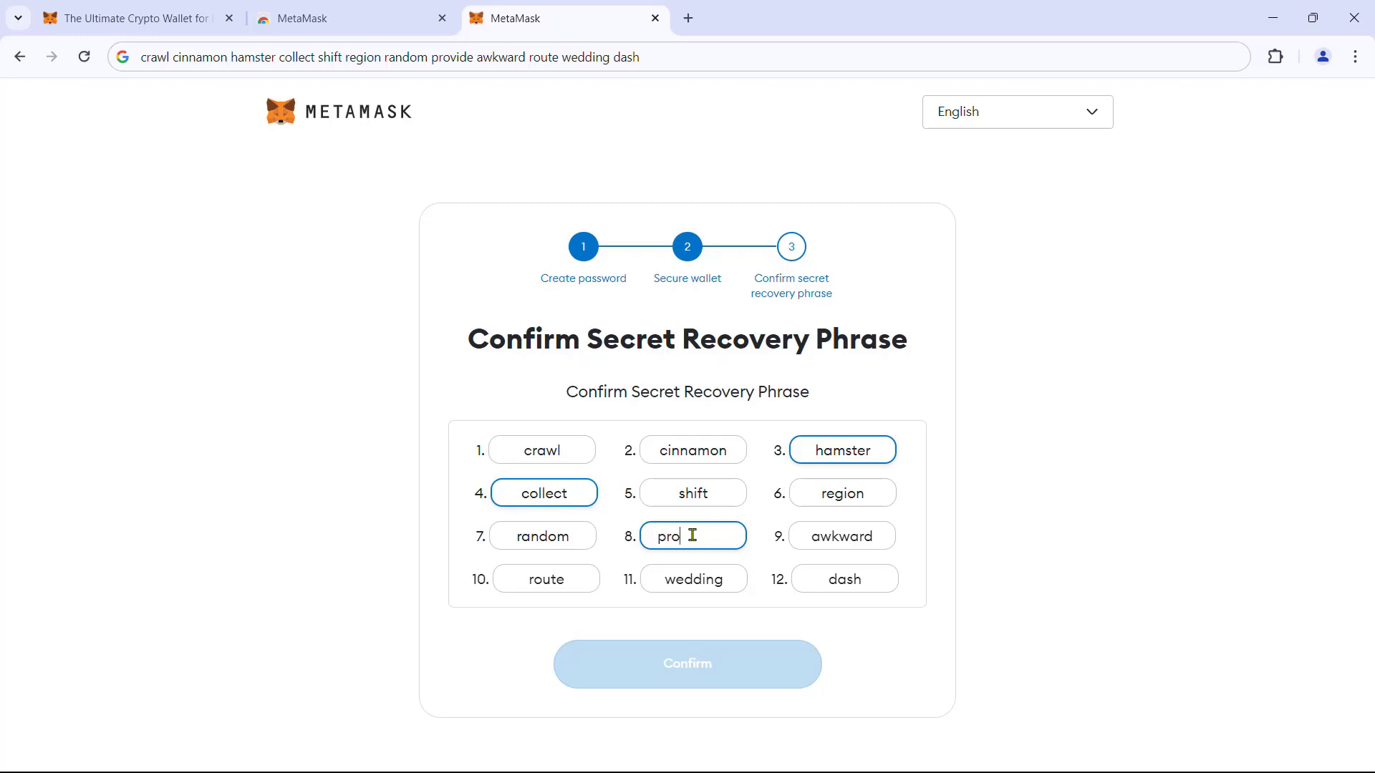
pyautogui.write('vide')
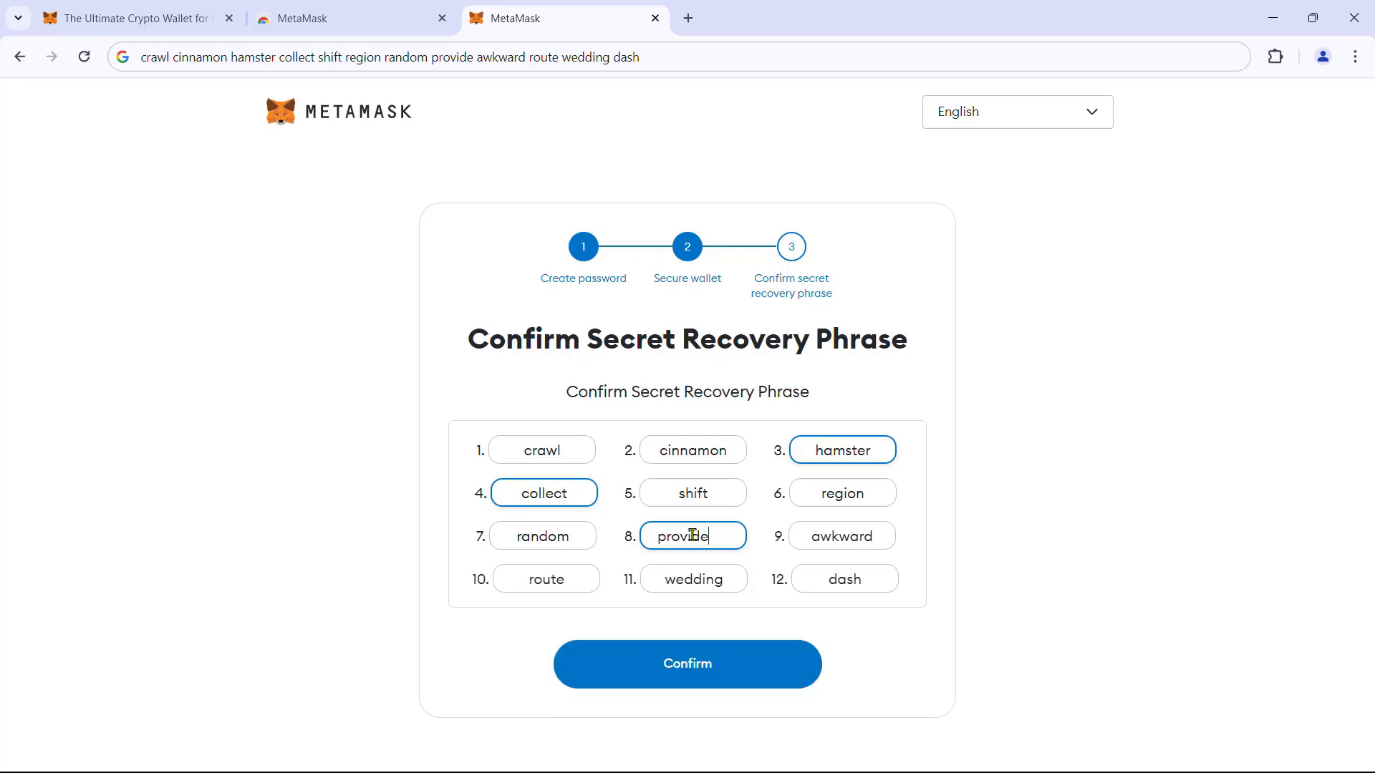
pyautogui.click(728, 678)
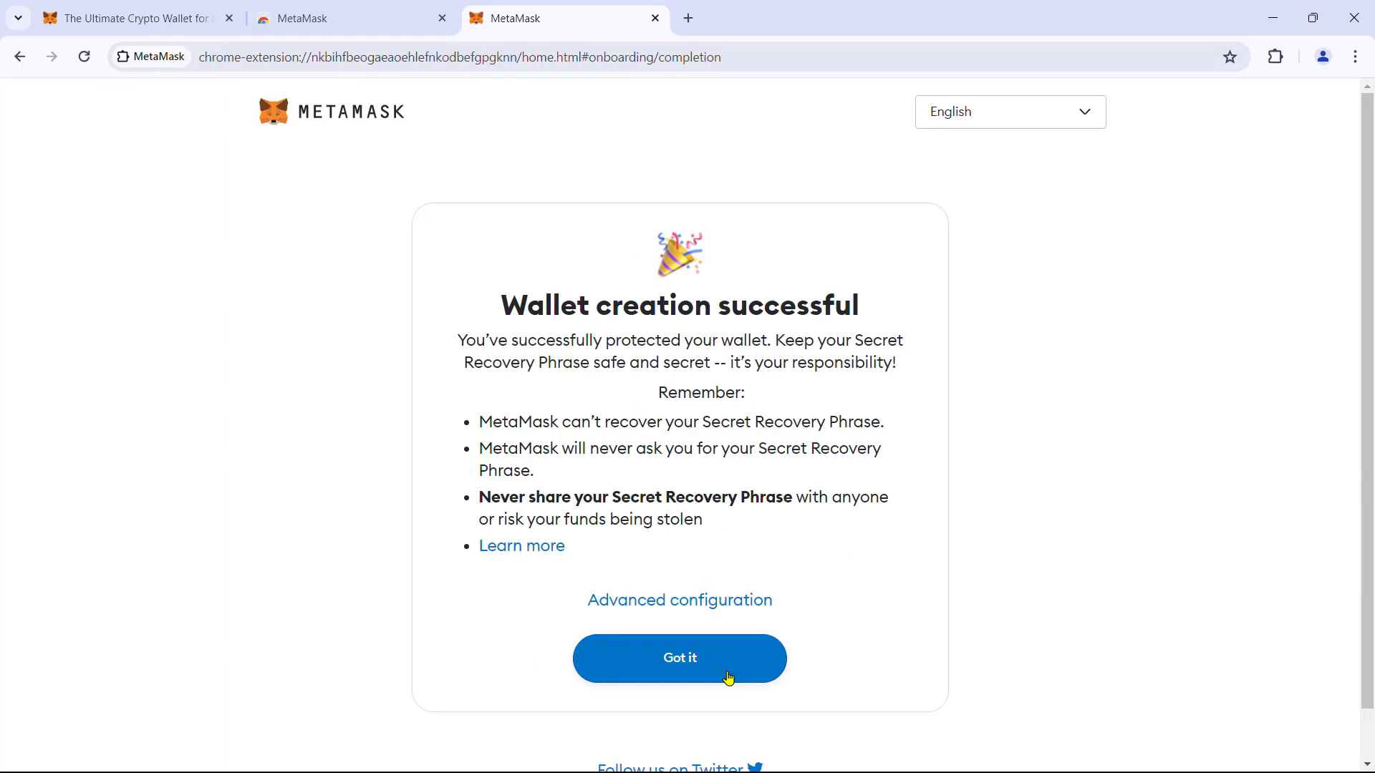
# Dismiss the success and onboarding screens, pin MetaMask to the Chrome toolbar, and finish onboarding.
pyautogui.click(728, 677)
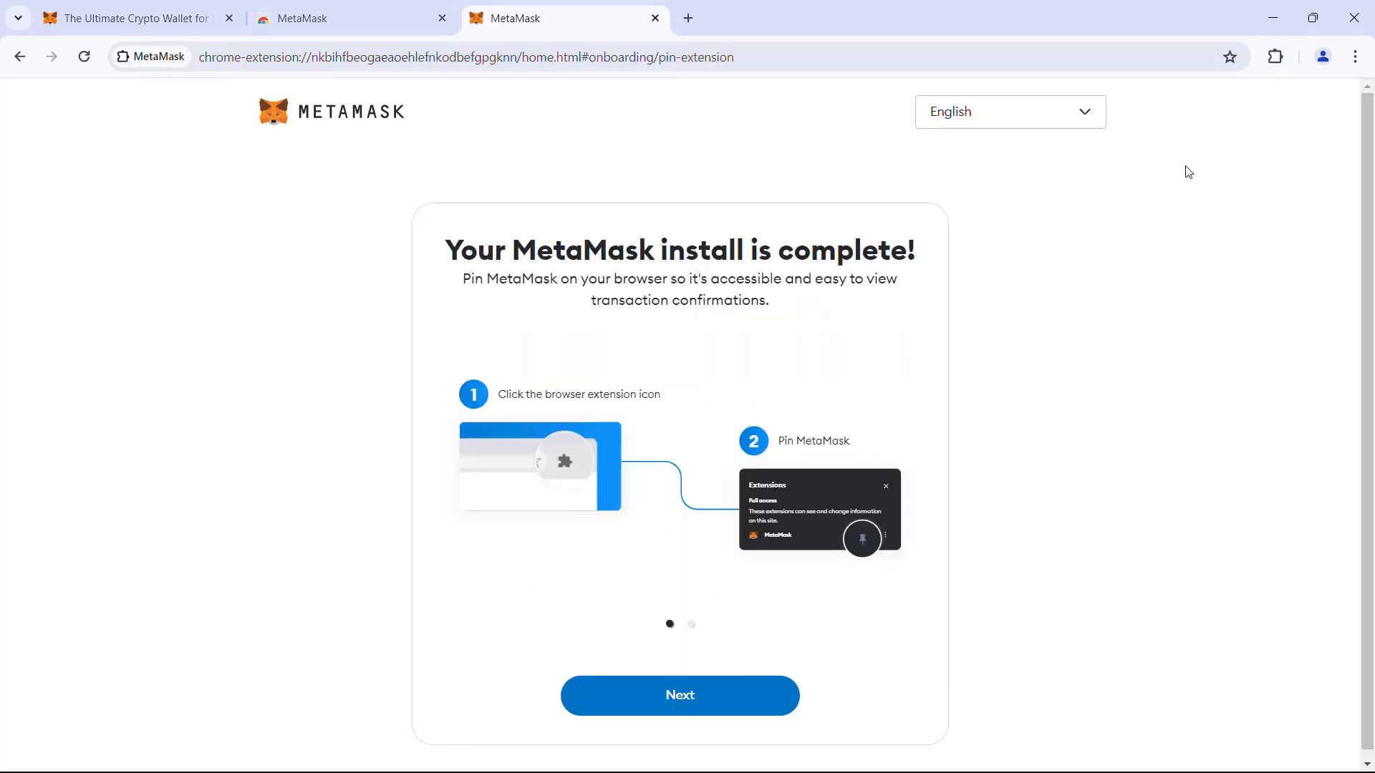
pyautogui.click(740, 704)
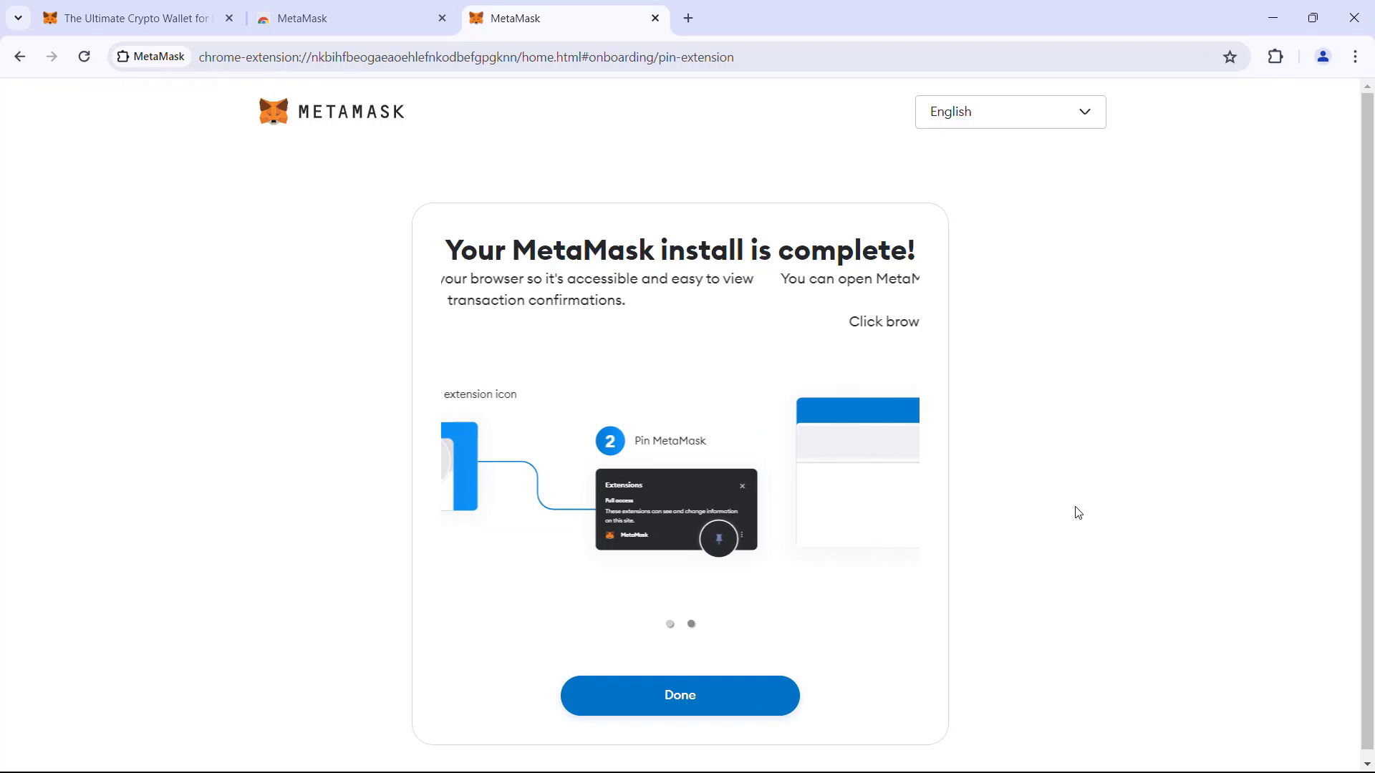
pyautogui.click(1278, 62)
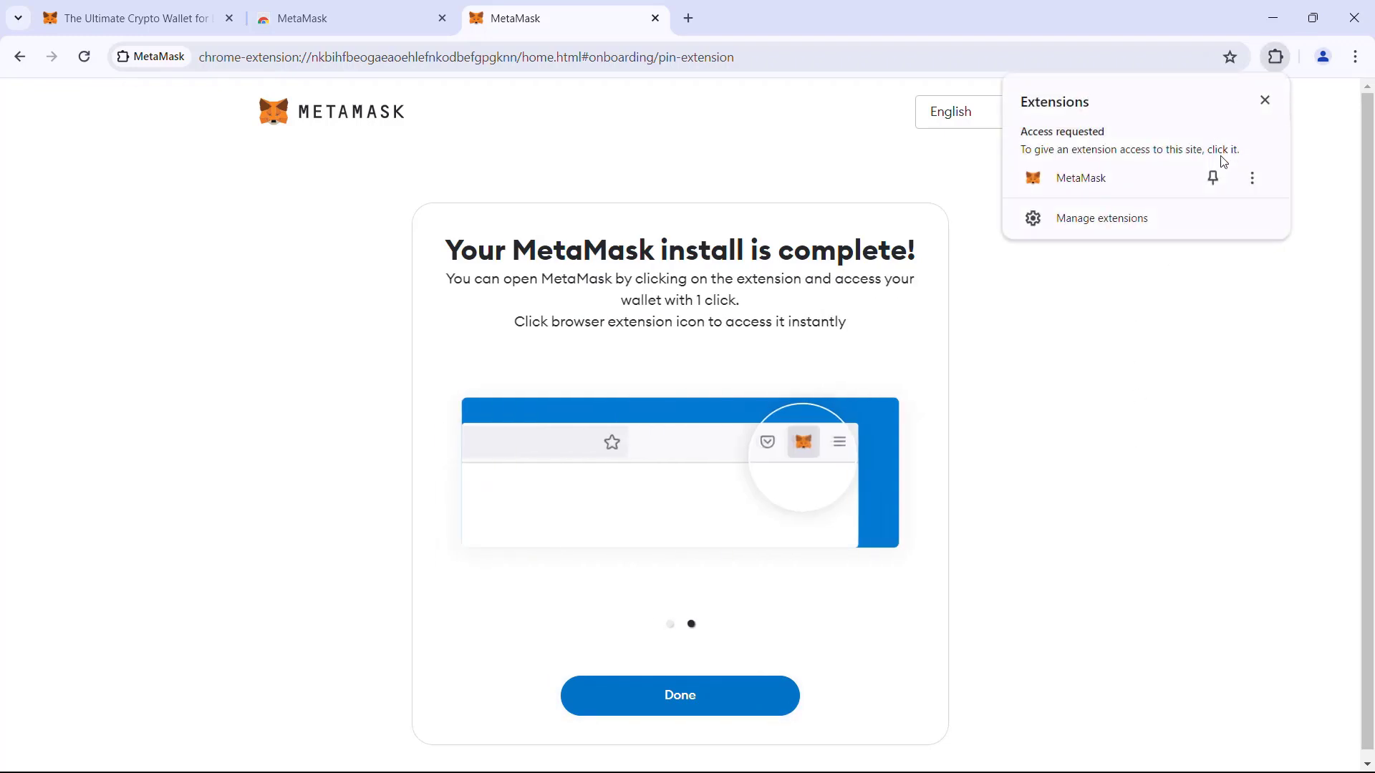
pyautogui.click(1211, 176)
pyautogui.click(1127, 387)
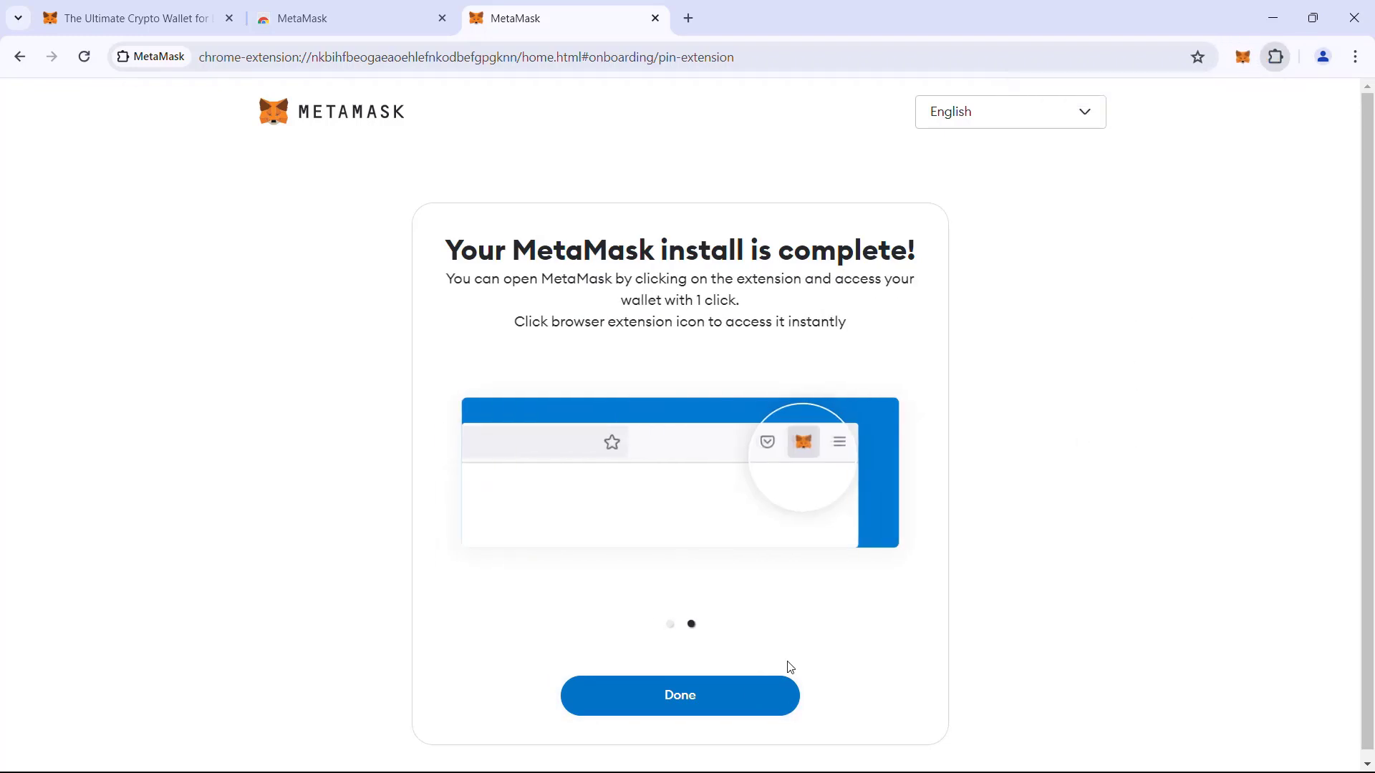
pyautogui.click(693, 709)
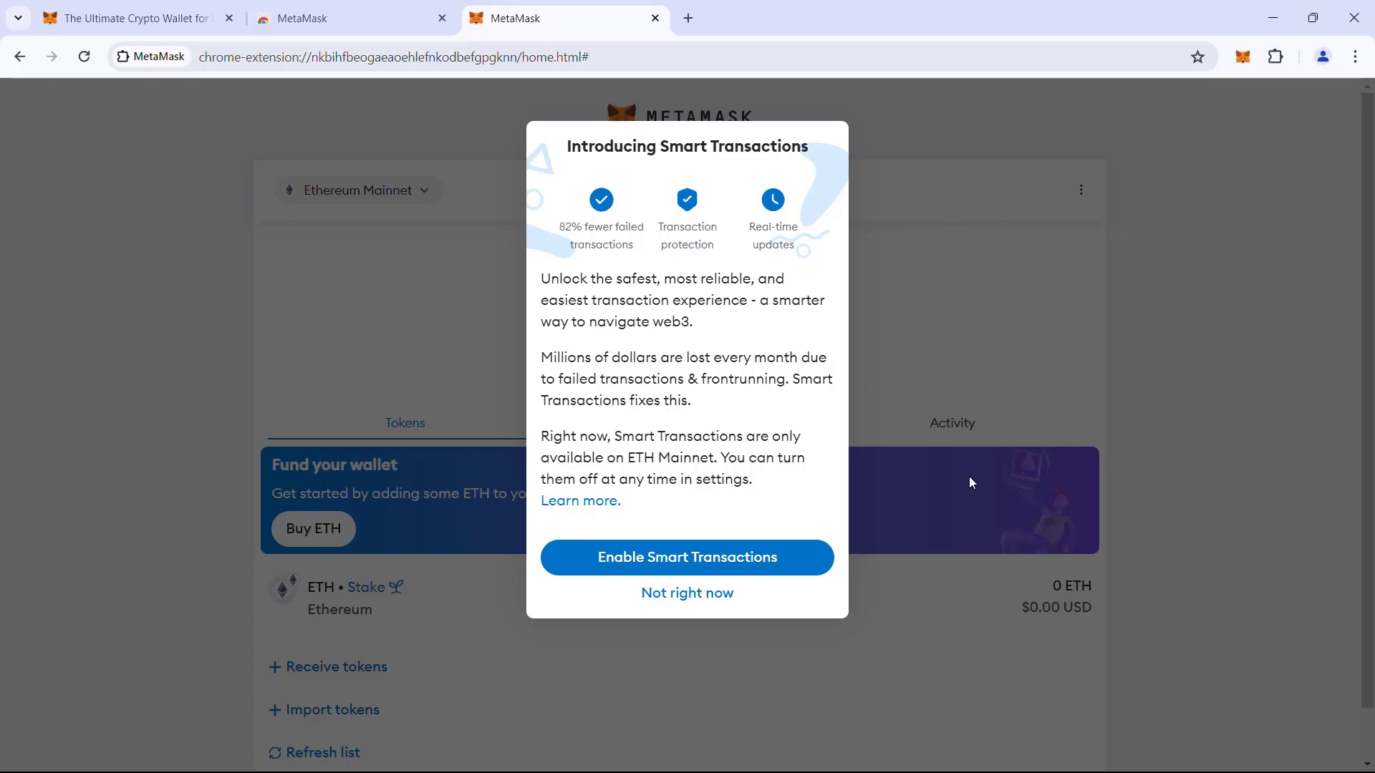
# Enable Smart Transactions and open MetaMask Portfolio from the What's new panel.
pyautogui.click(660, 562)
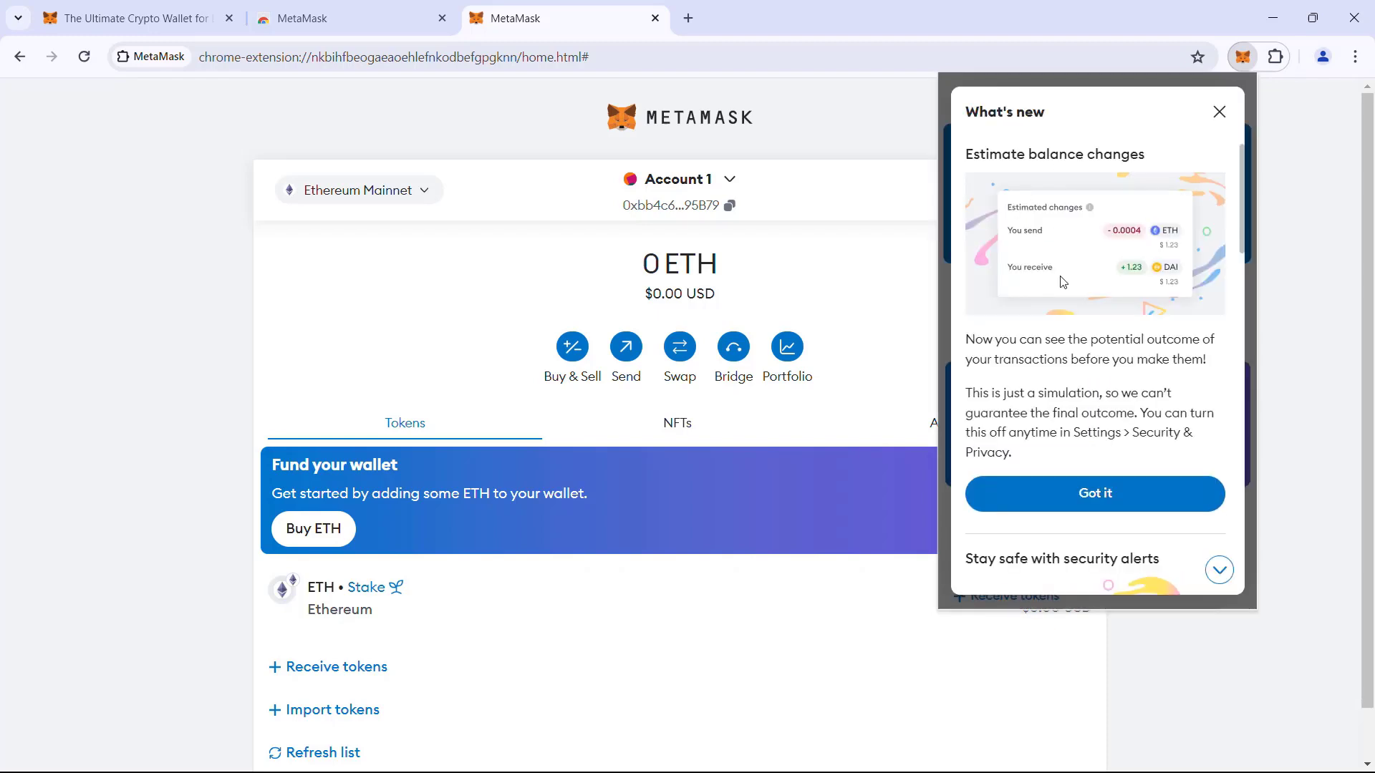
pyautogui.scroll(-10, 1188, 405)
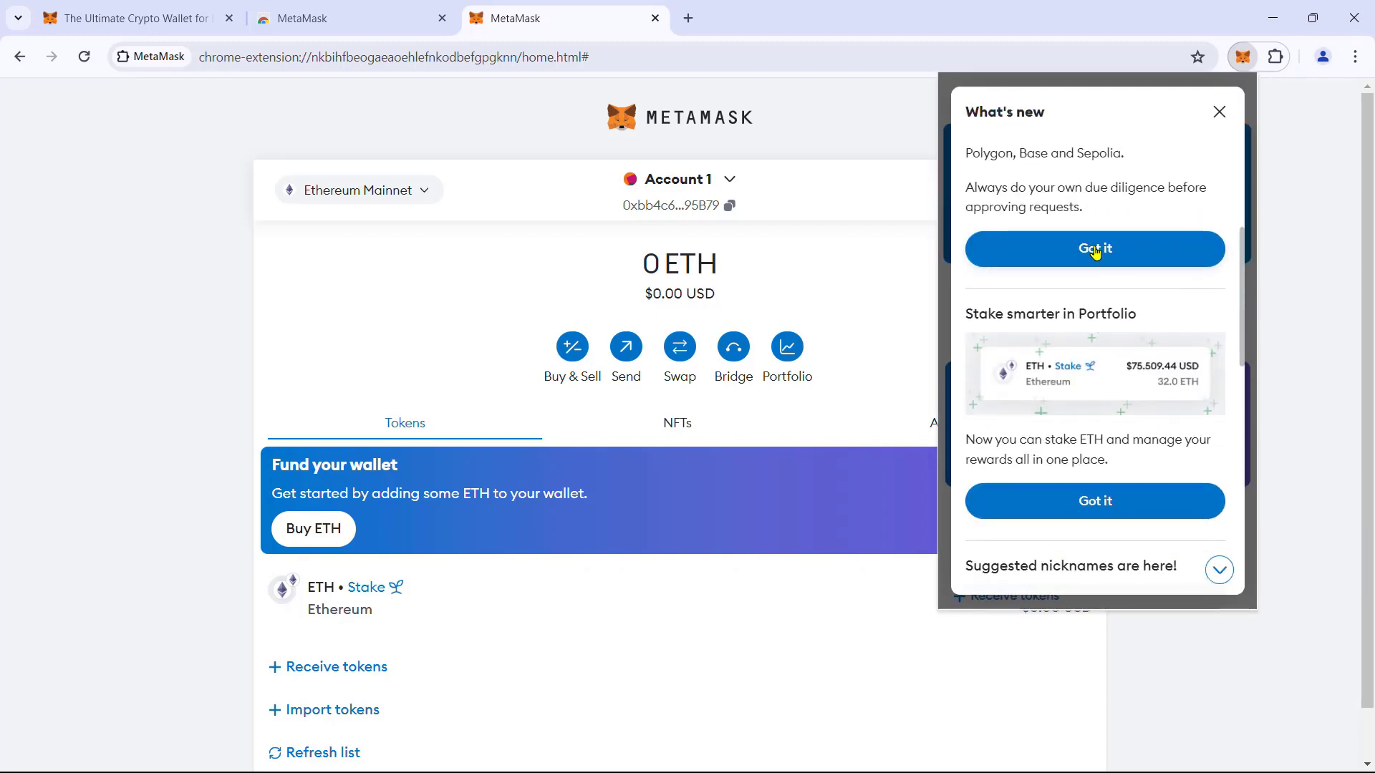
pyautogui.scroll(-5, 1094, 287)
pyautogui.scroll(-4, 1106, 343)
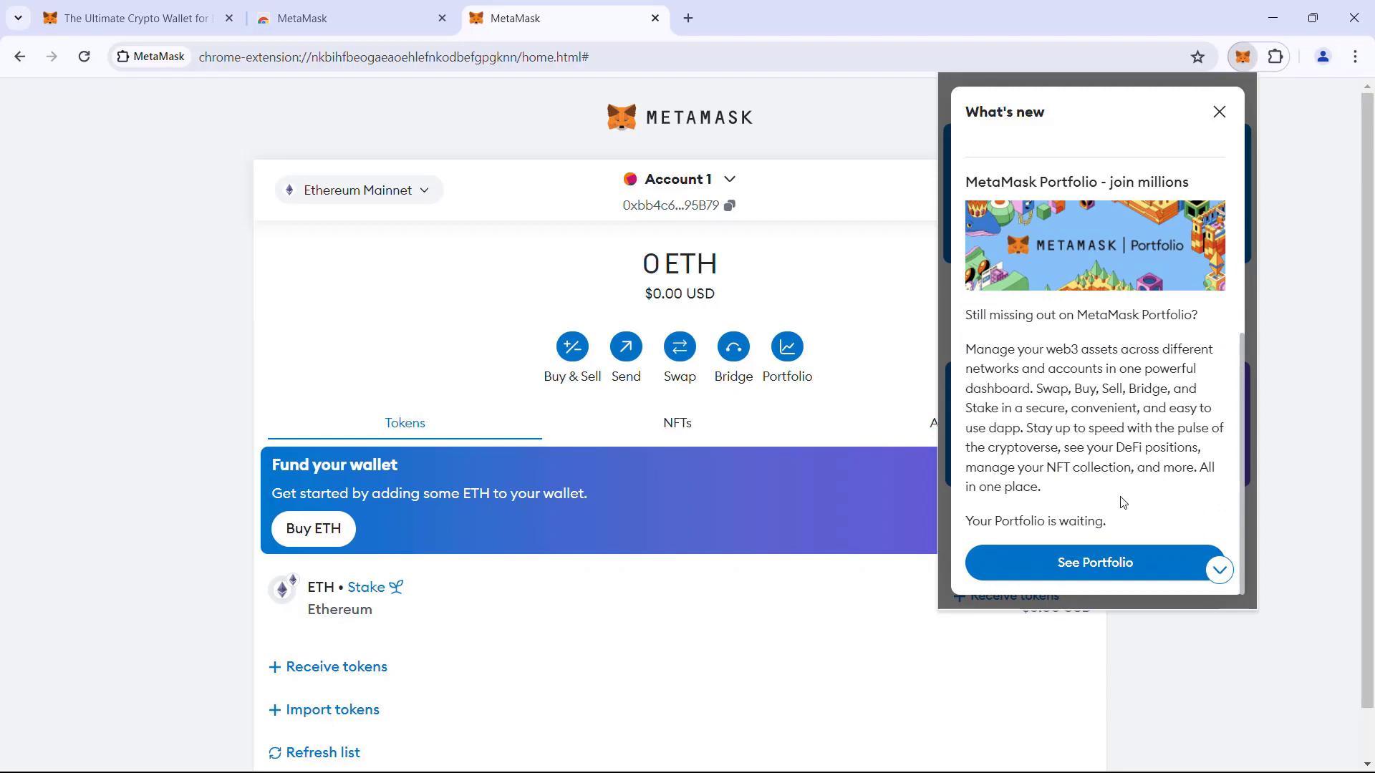
pyautogui.click(1087, 570)
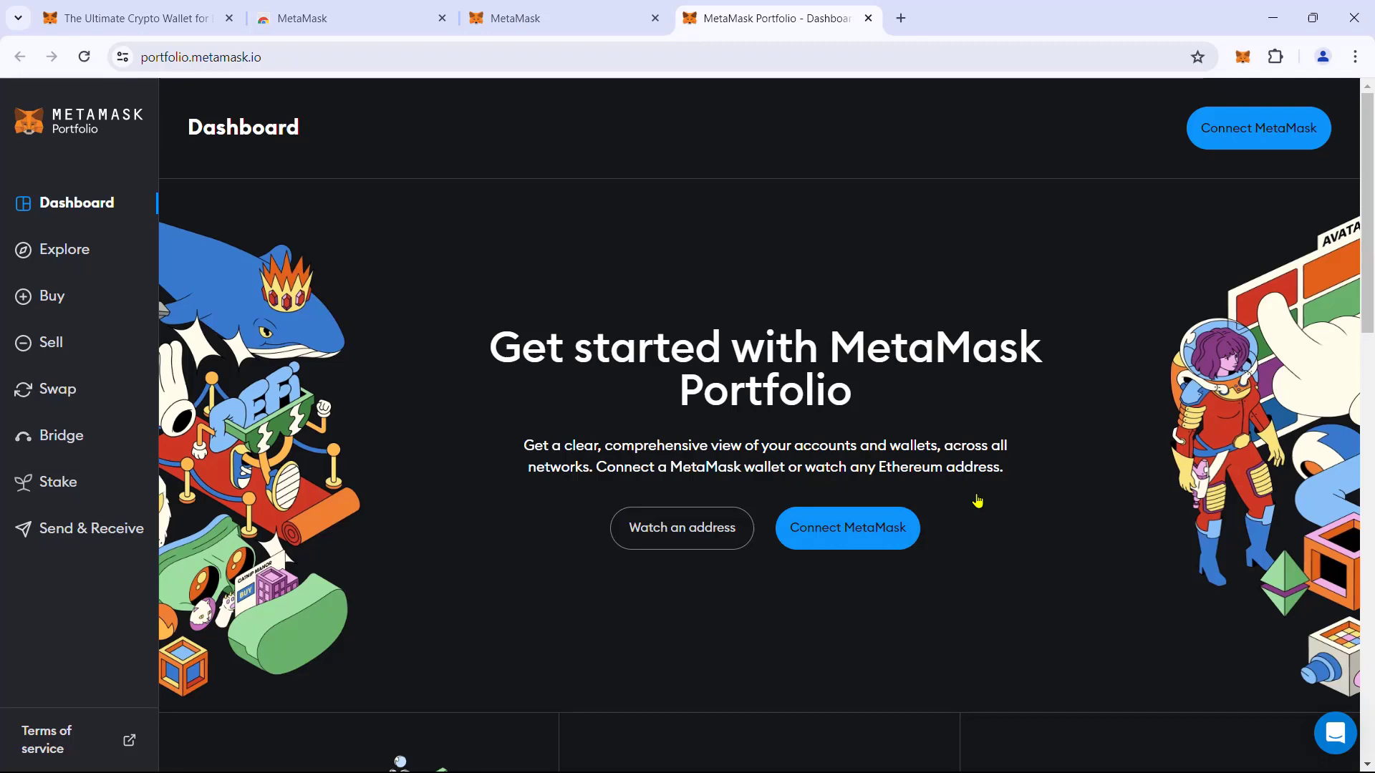
# Close the Portfolio dashboard tab and open the wallet's Ethereum Mainnet network selector.
pyautogui.click(868, 18)
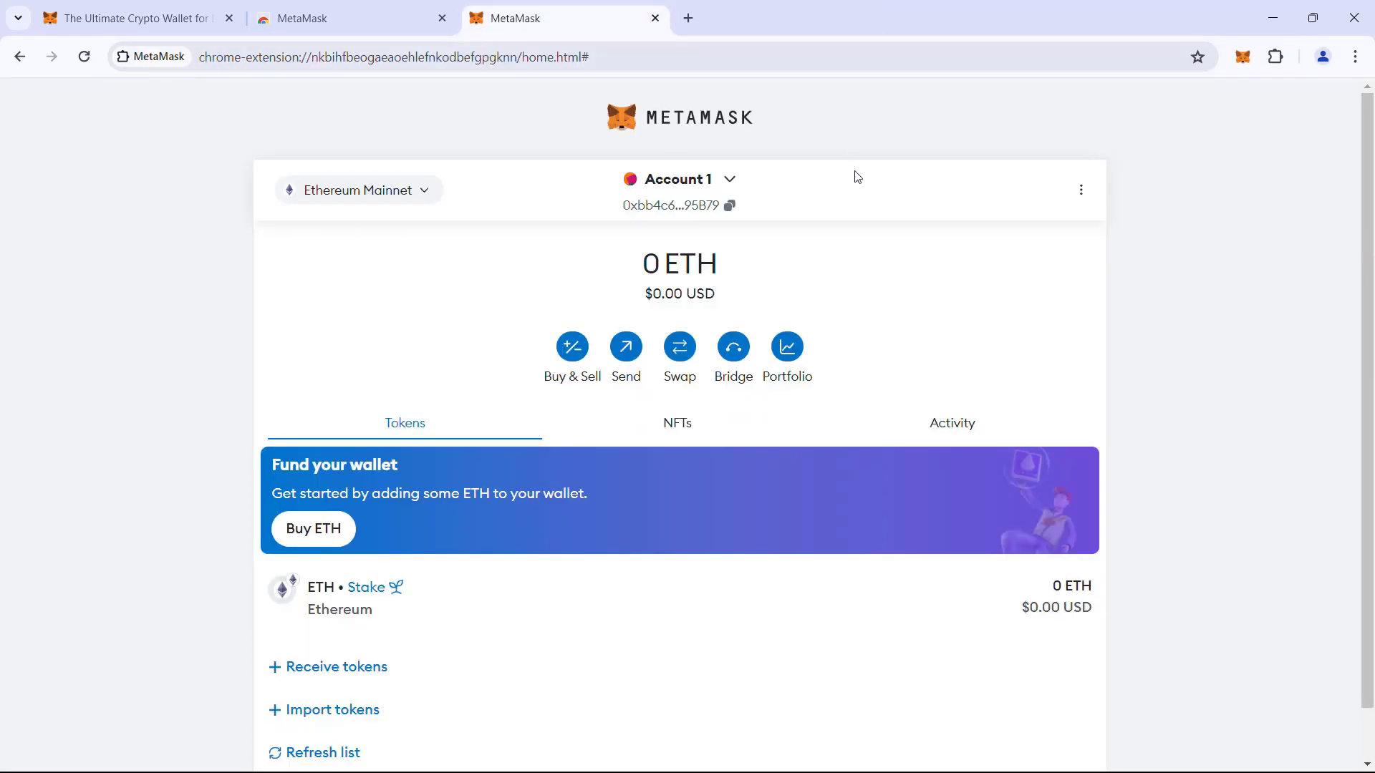
pyautogui.click(374, 203)
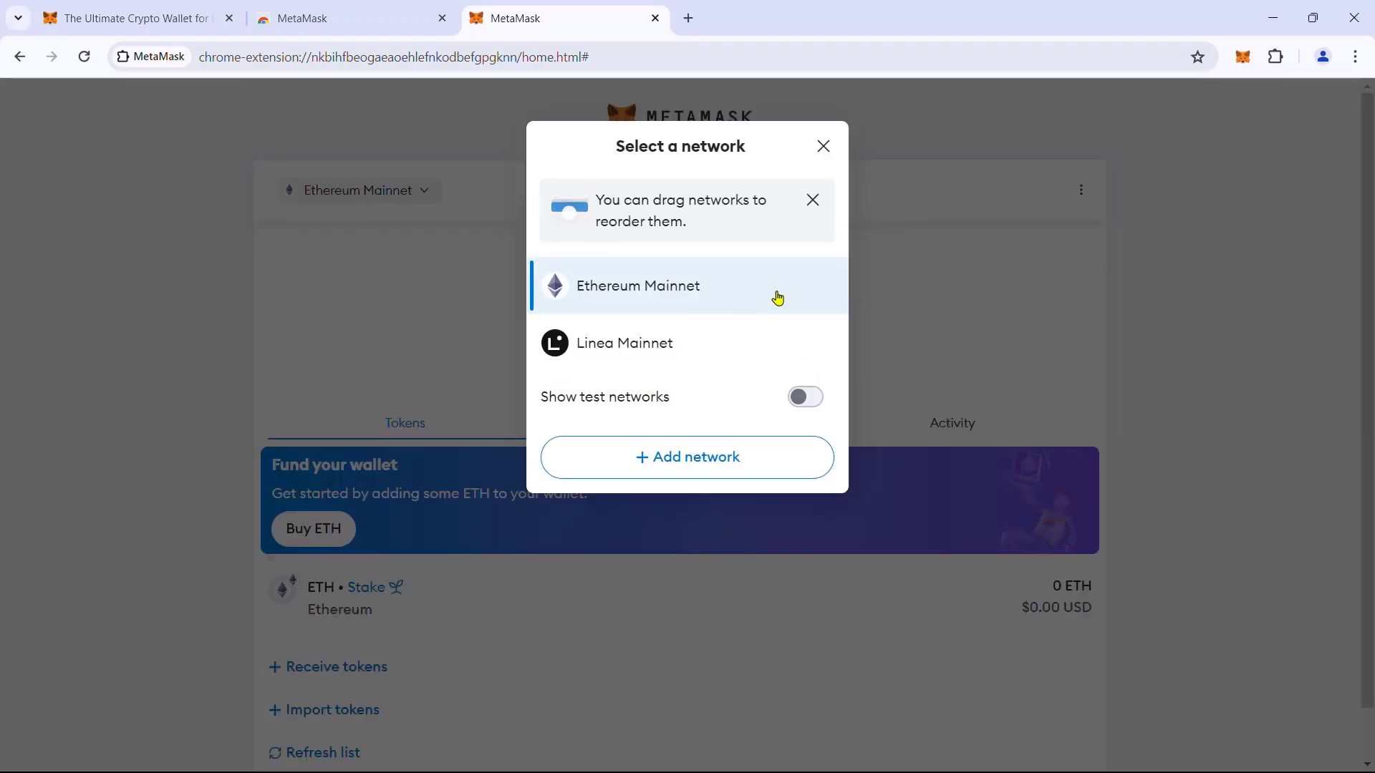
# Dismiss the network list, keeping Ethereum Mainnet, and go to Settings > Security & privacy.
pyautogui.click(824, 146)
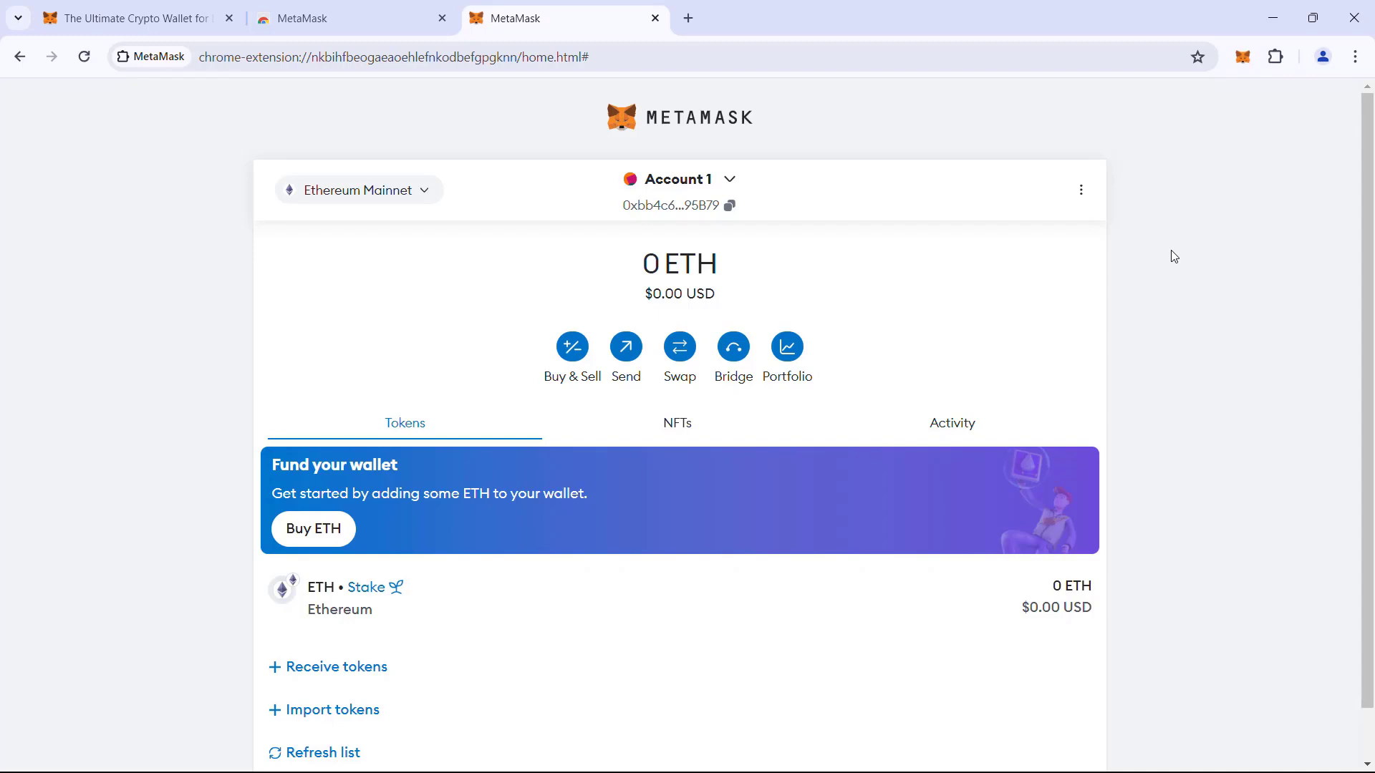
pyautogui.click(1081, 190)
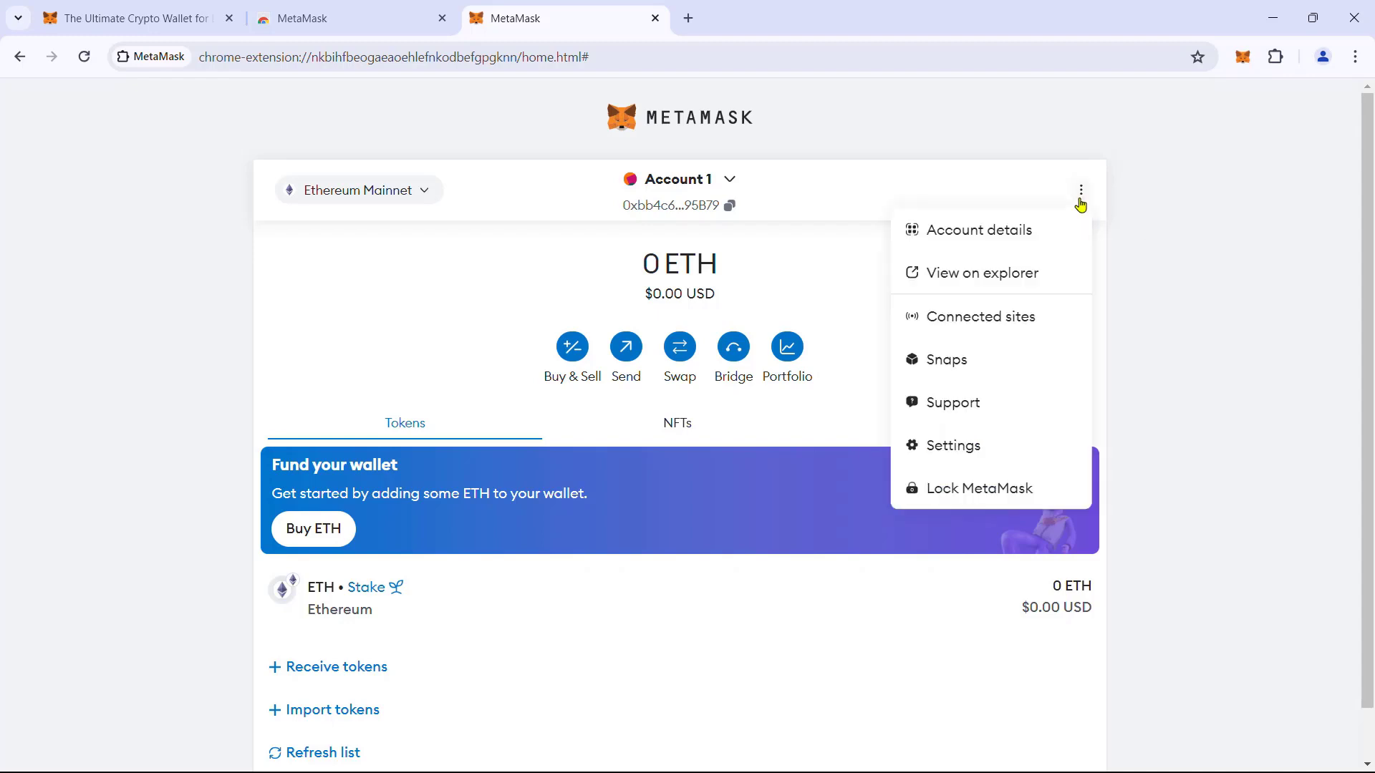
pyautogui.click(956, 448)
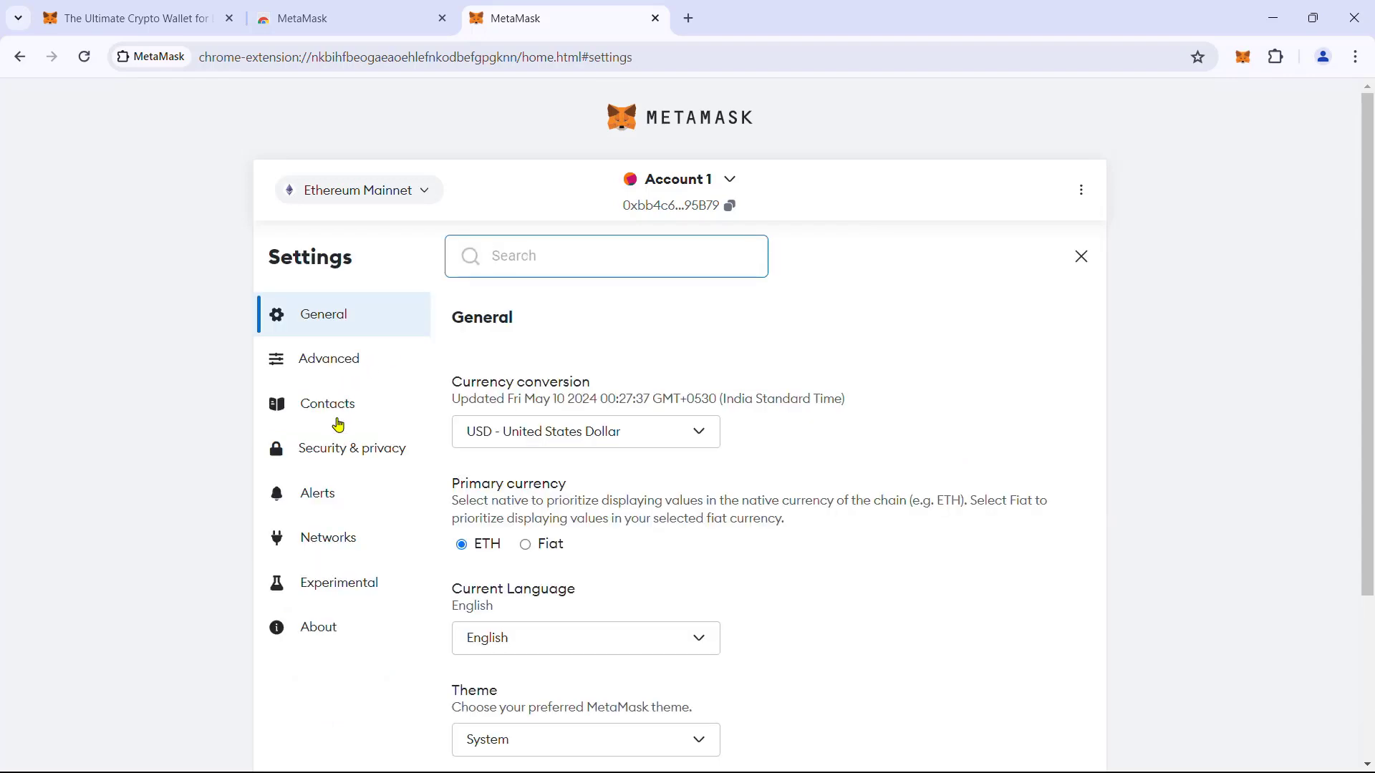
pyautogui.click(335, 456)
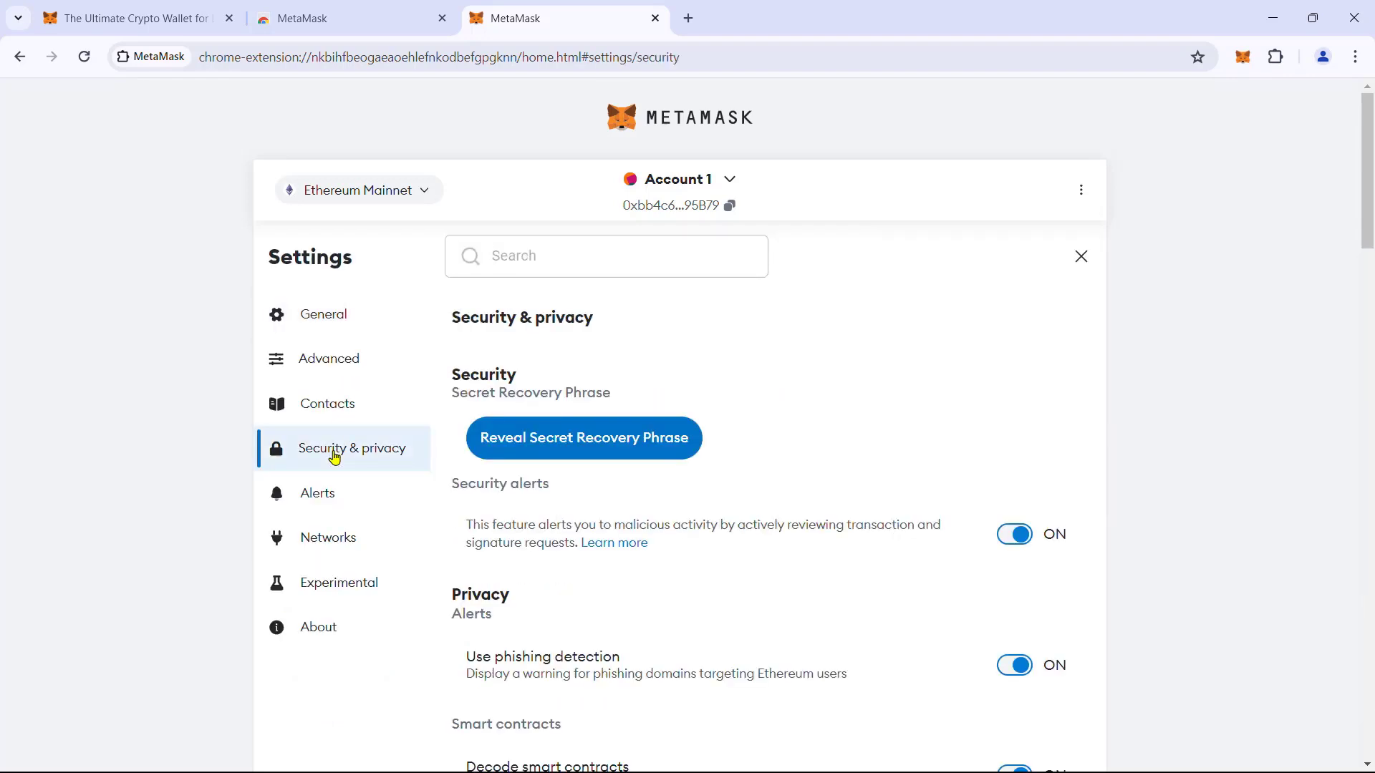
# Start the Secret Recovery Phrase reveal and answer the quiz with 'Can't help you' and 'You're being scammed'.
pyautogui.click(641, 448)
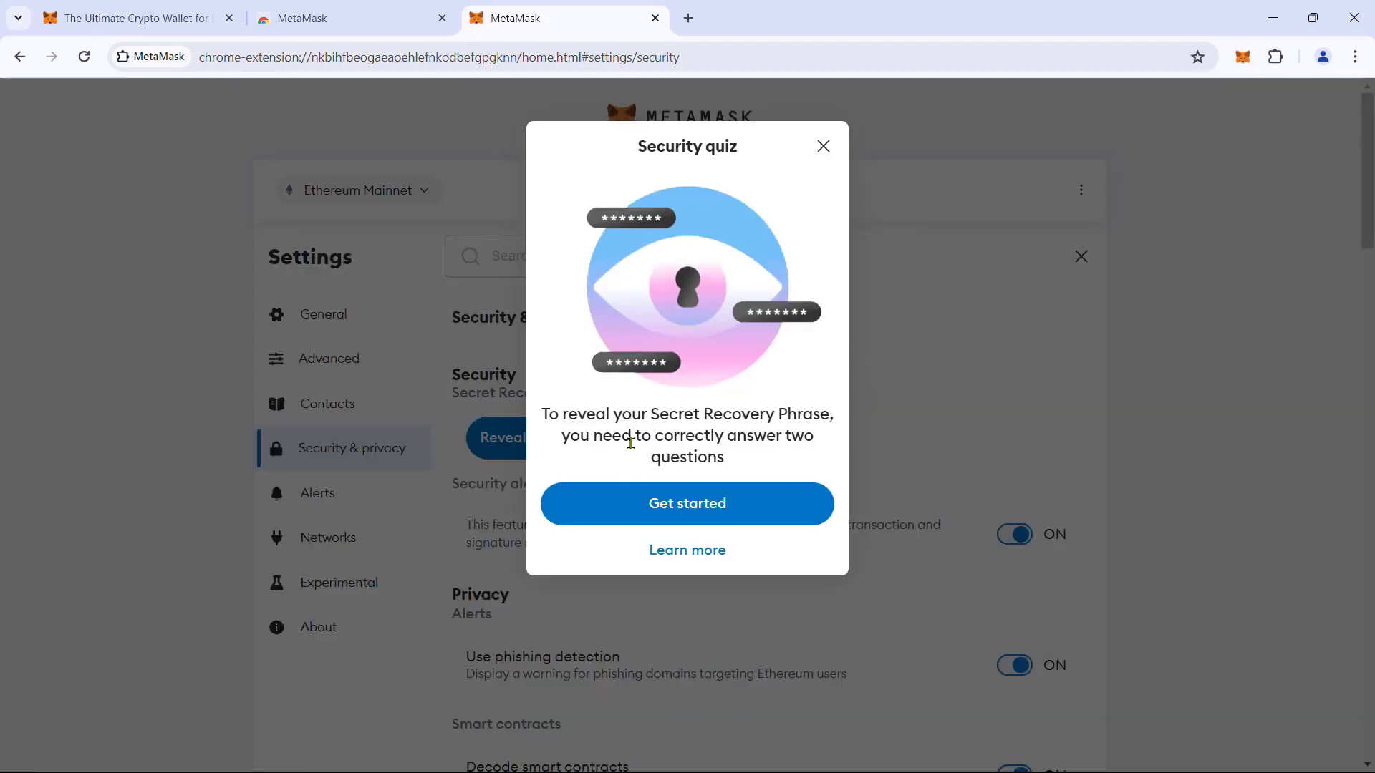
pyautogui.click(679, 511)
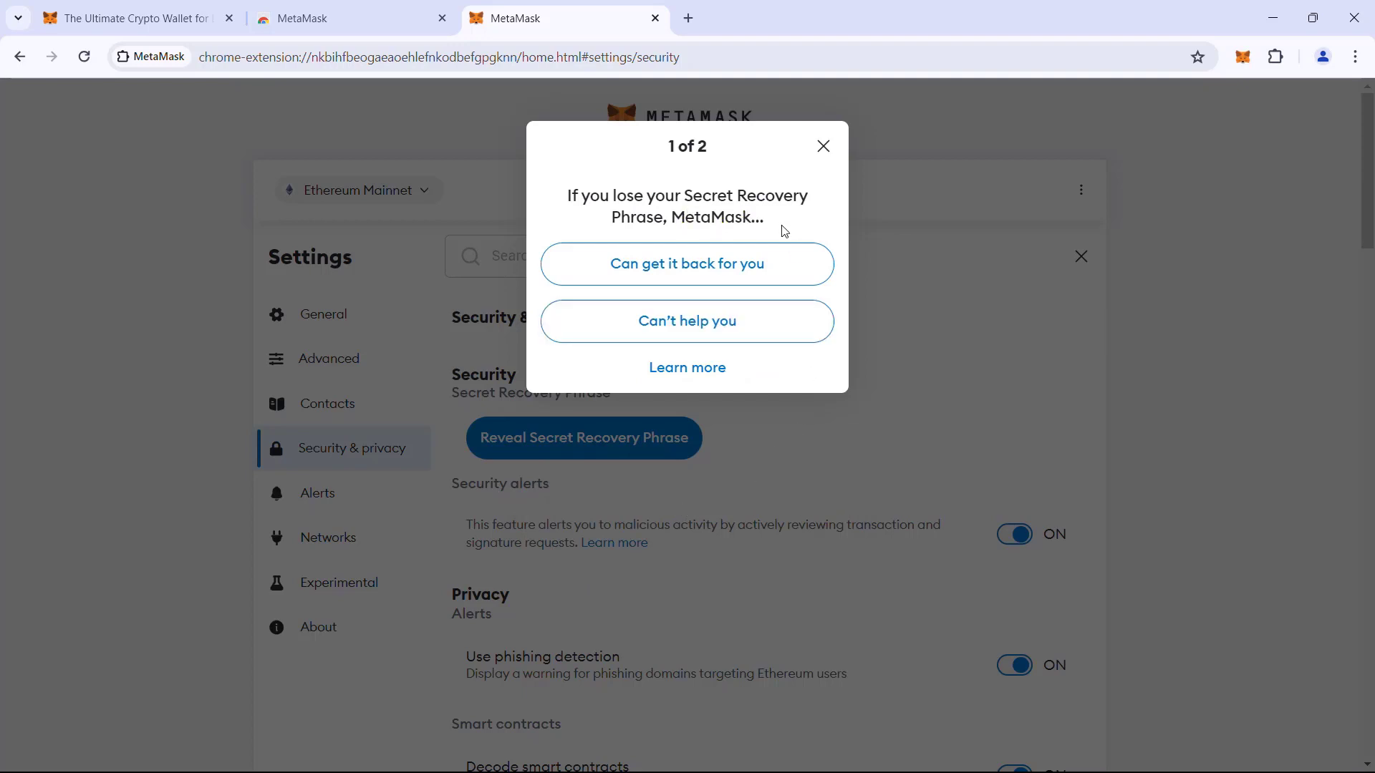
pyautogui.click(760, 336)
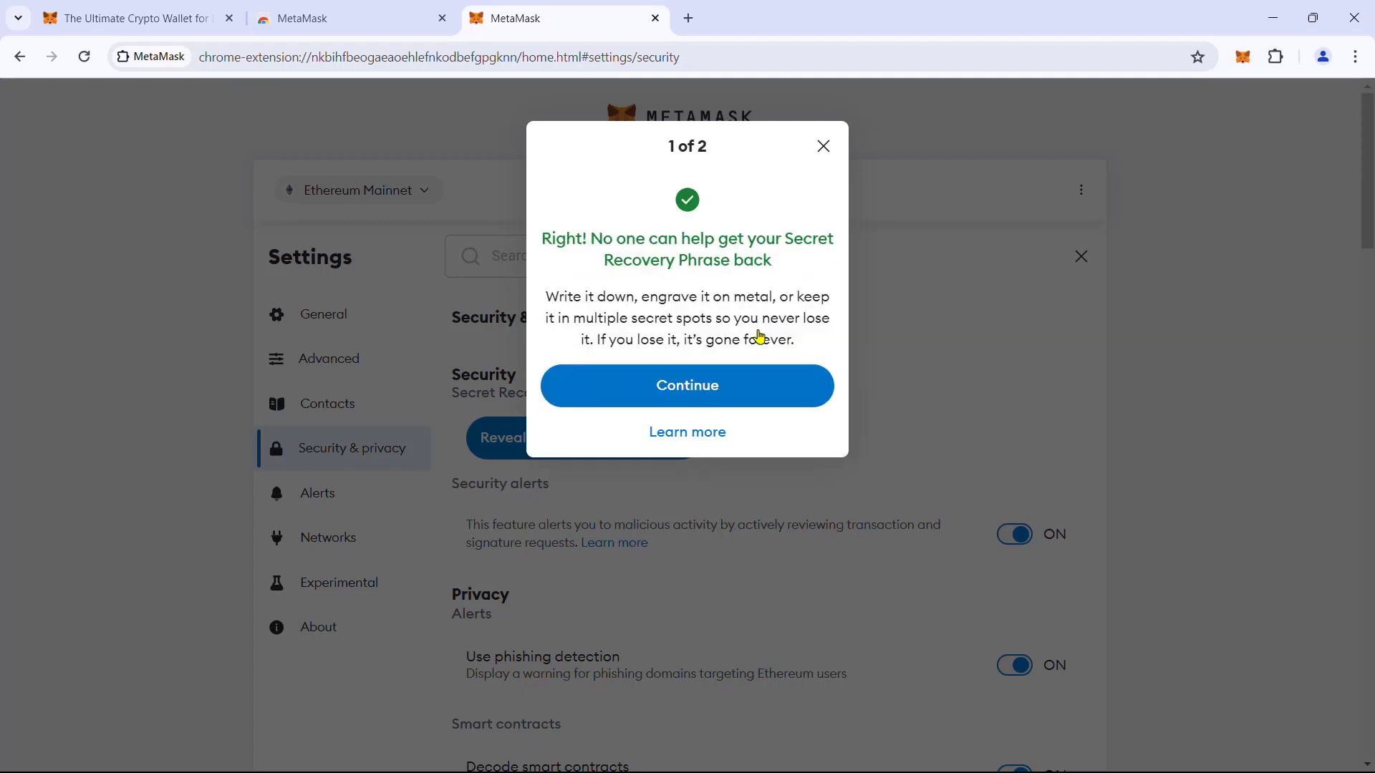
pyautogui.click(728, 392)
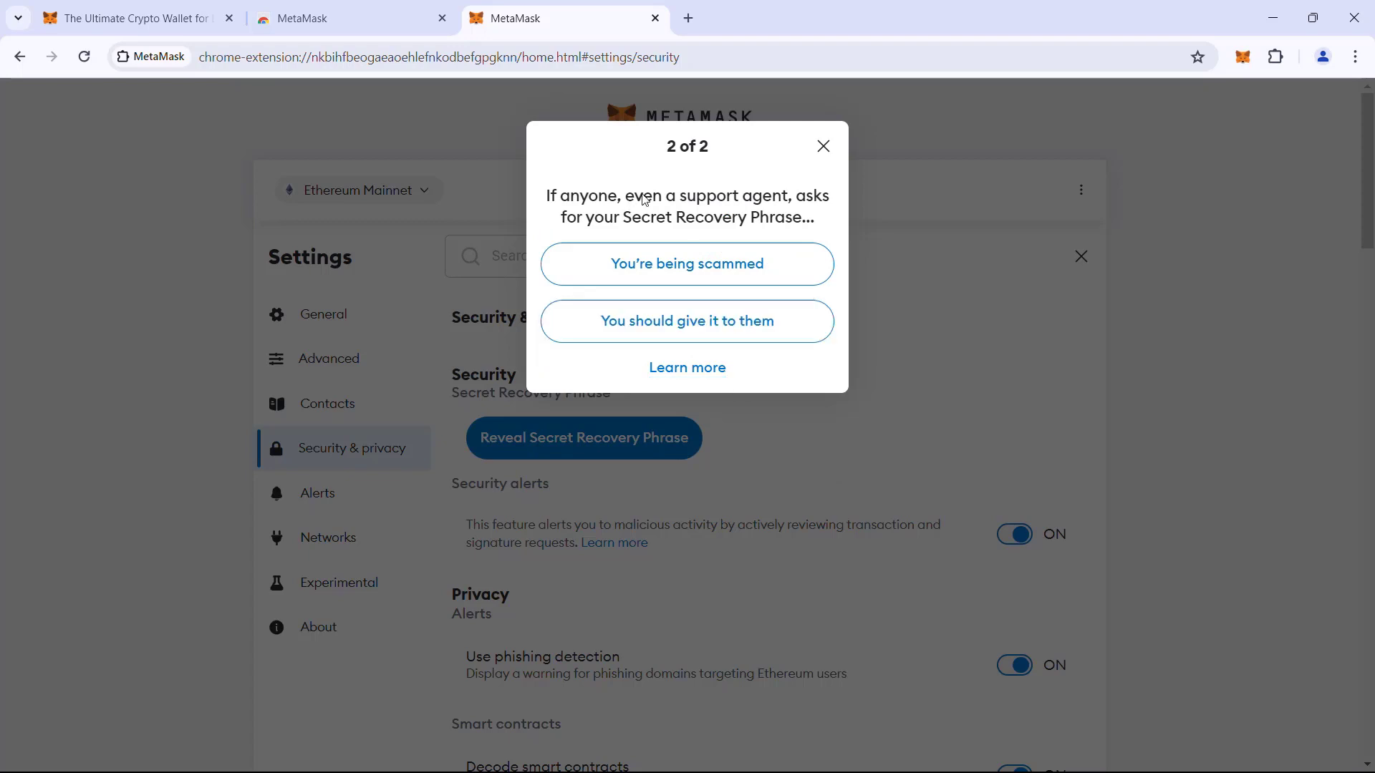
pyautogui.click(724, 265)
pyautogui.click(737, 390)
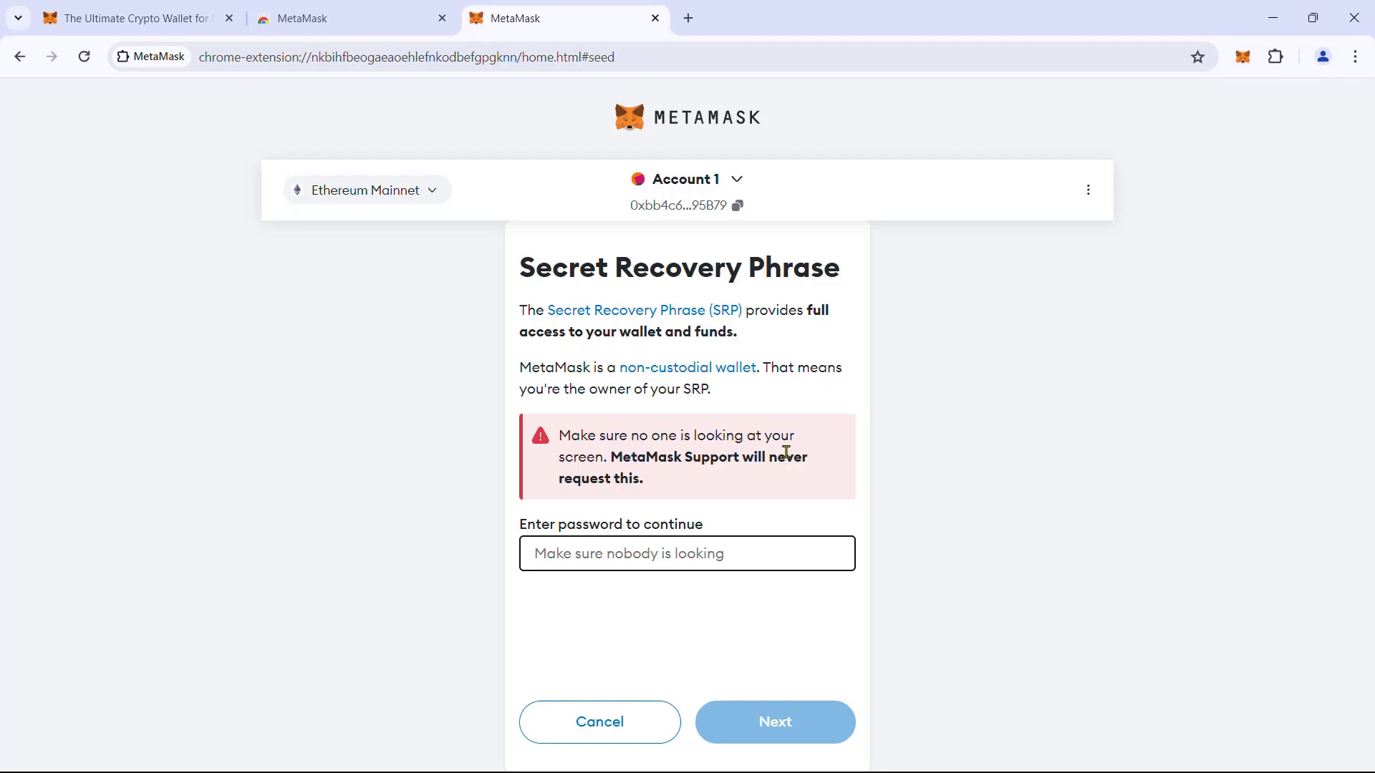
# Enter the wallet password to unlock the Secret Recovery Phrase.
pyautogui.click(716, 552)
pyautogui.hotkey('ctrl', 'v')
pyautogui.click(764, 724)
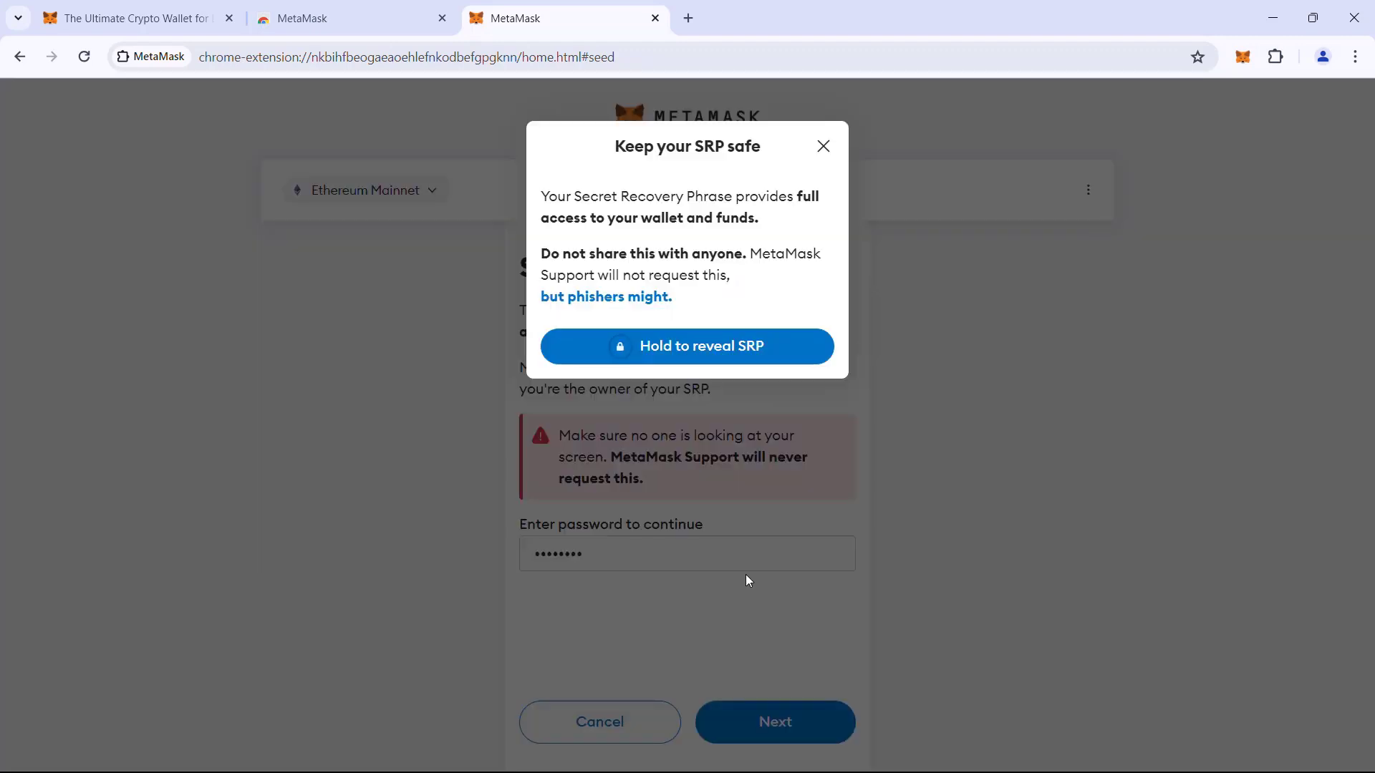
# Reveal the recovery phrase, copy it to the clipboard, and close the panel.
pyautogui.click(763, 348)
pyautogui.moveTo(764, 348); pyautogui.dragTo(763, 348)
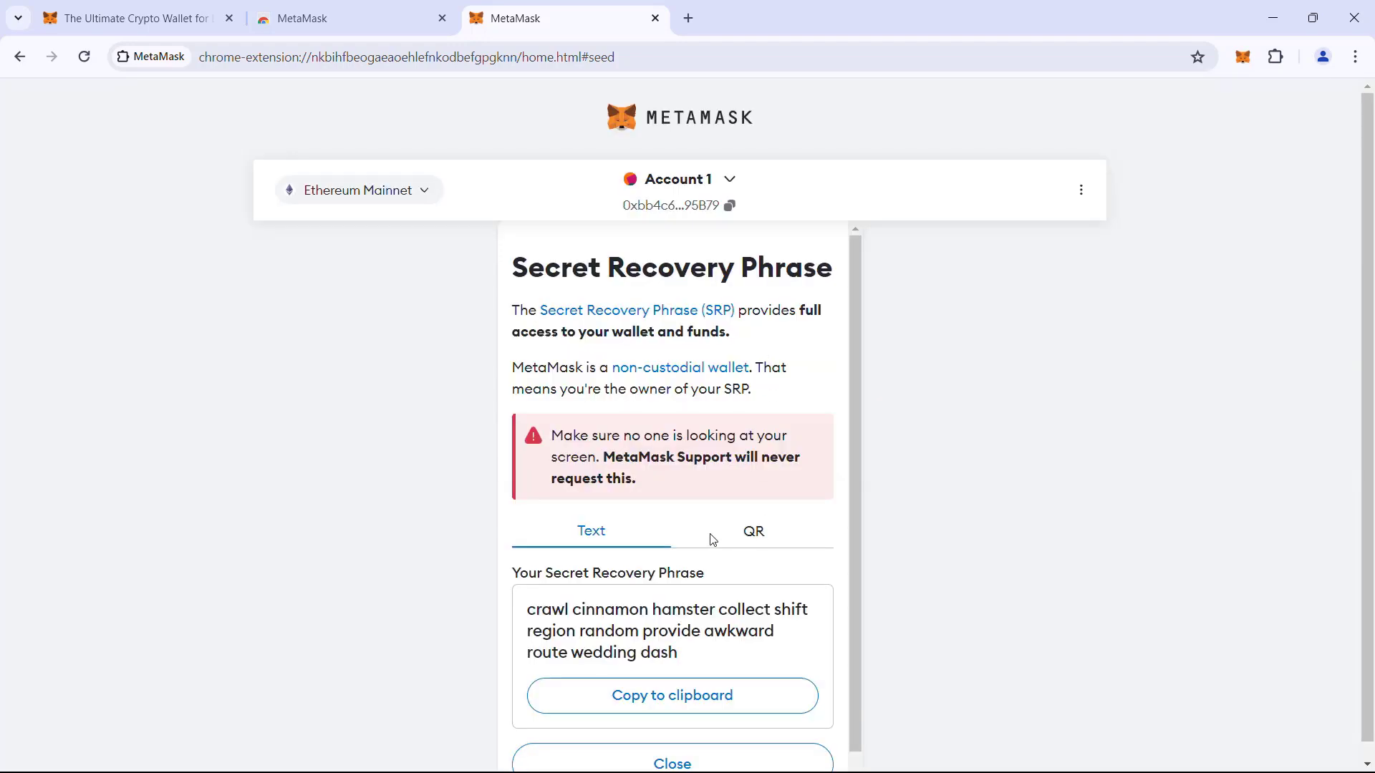
pyautogui.scroll(-1, 706, 543)
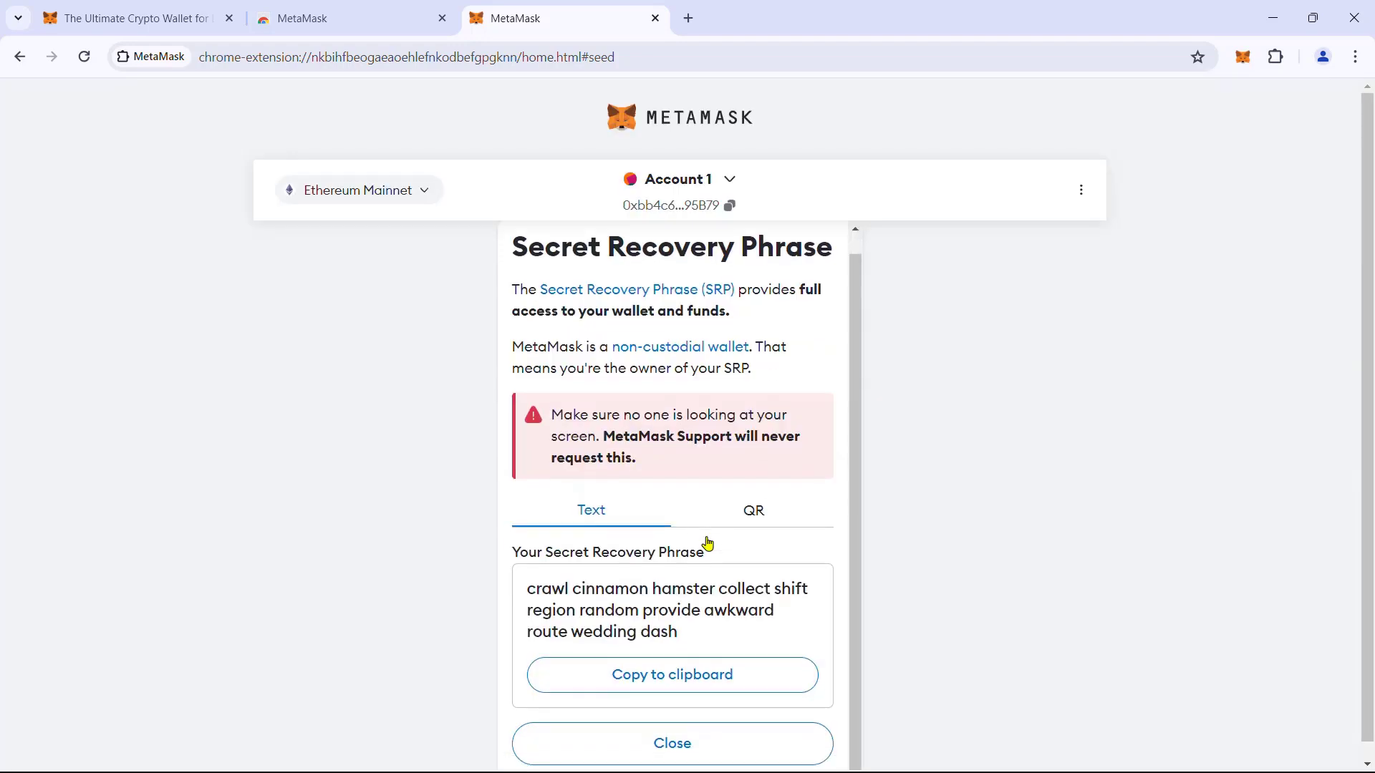
pyautogui.click(713, 679)
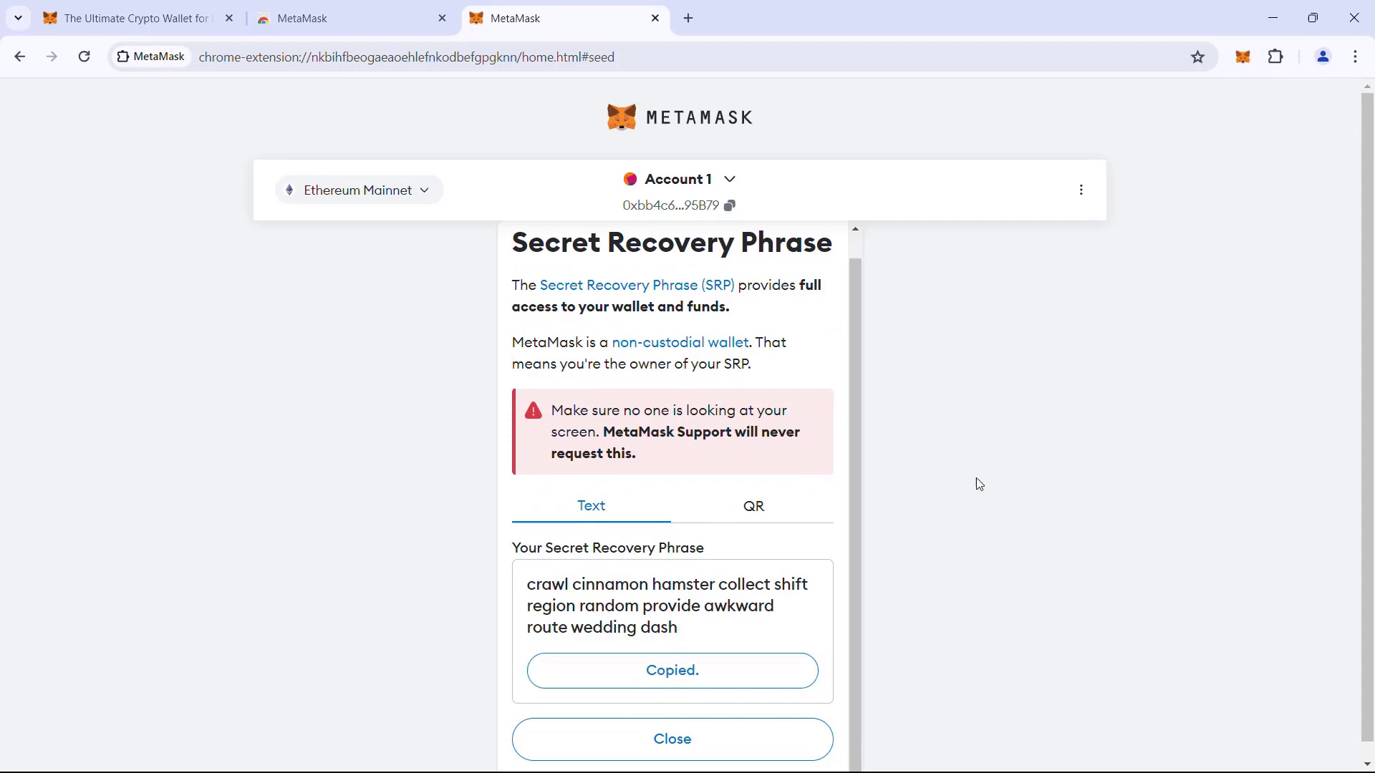
pyautogui.click(672, 738)
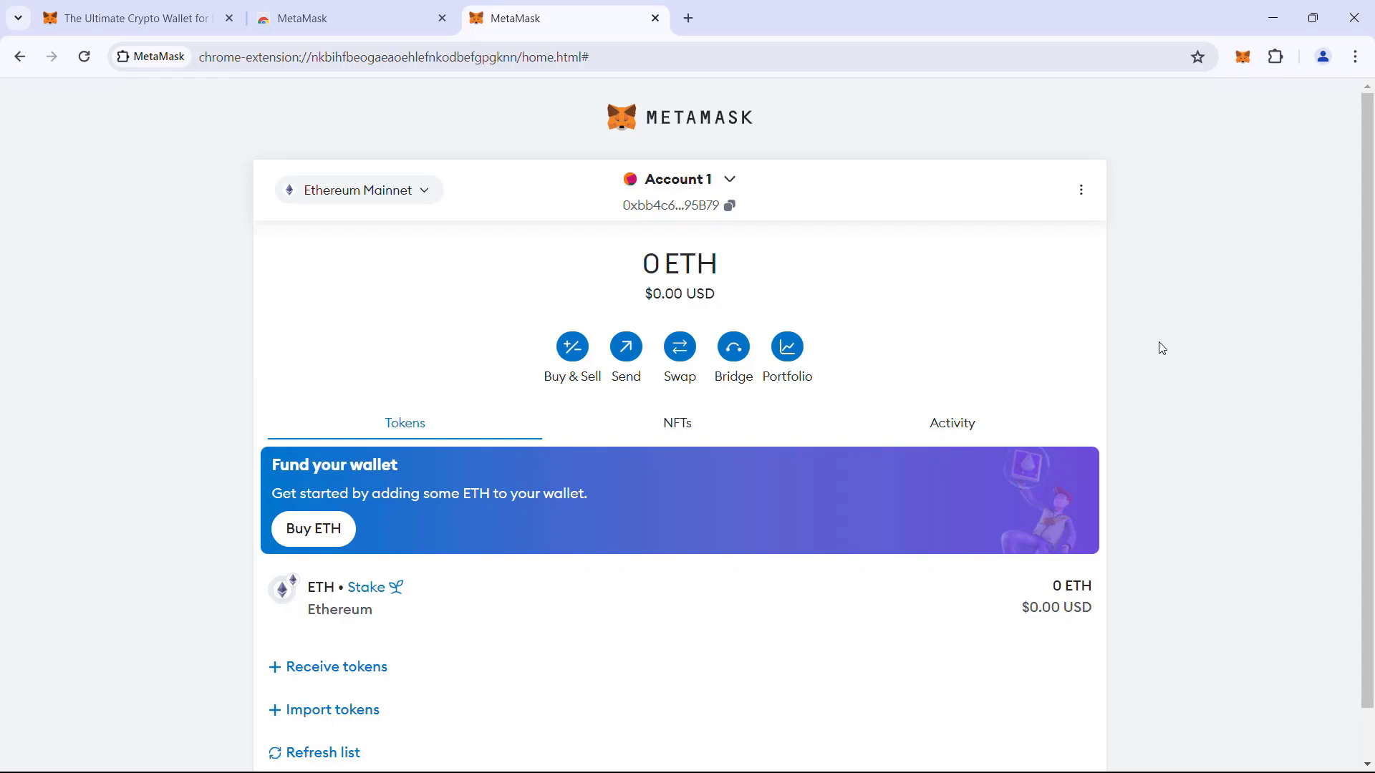
# Create Account 2 and Account 3 with their default names.
pyautogui.click(729, 180)
pyautogui.click(767, 270)
pyautogui.click(642, 204)
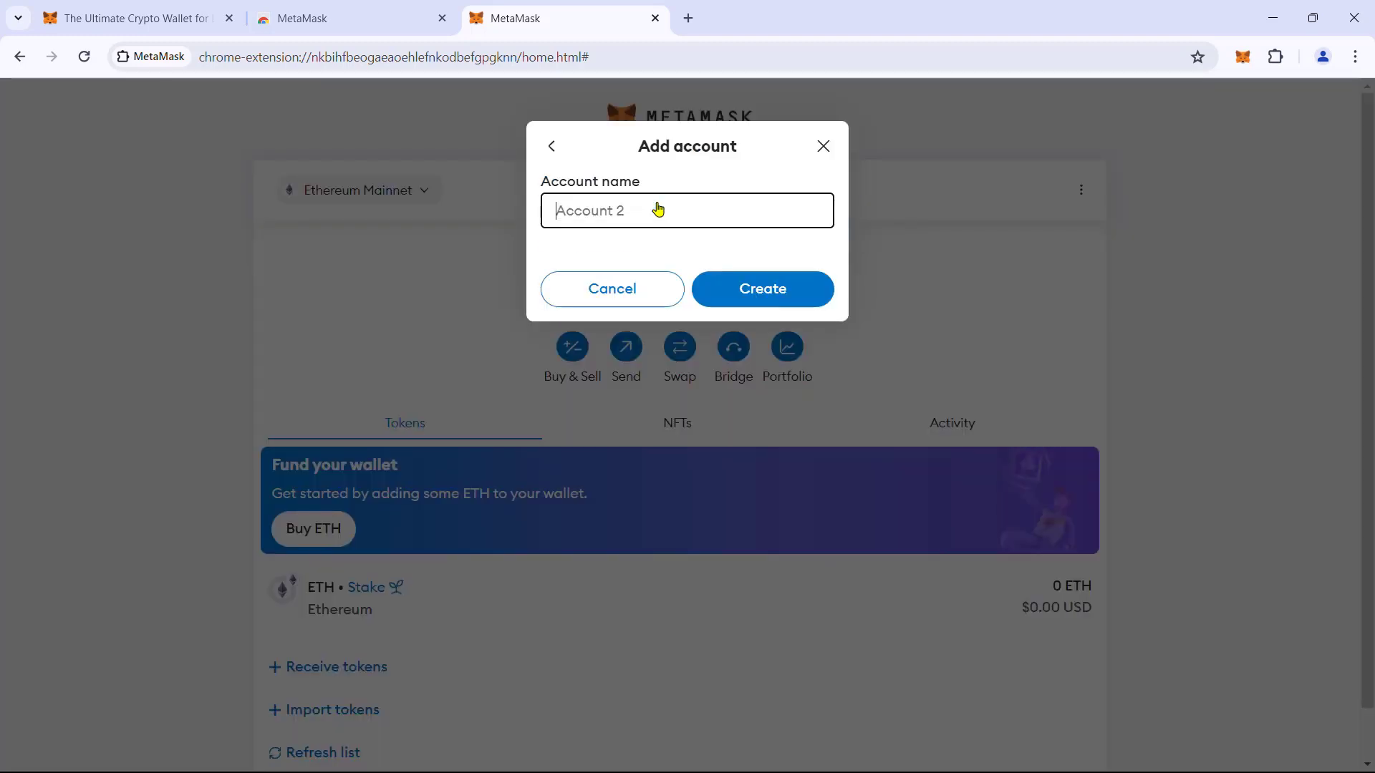
pyautogui.click(771, 303)
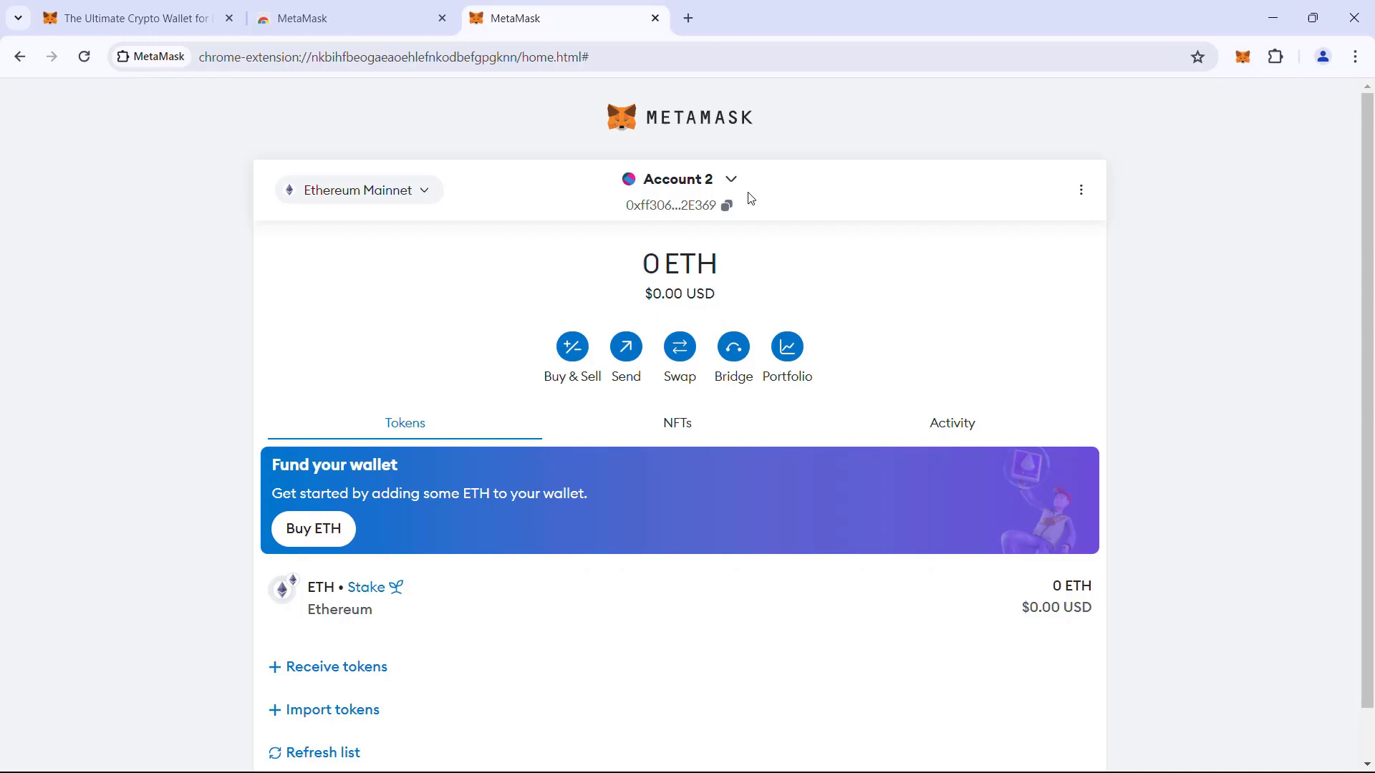
pyautogui.click(731, 180)
pyautogui.click(689, 386)
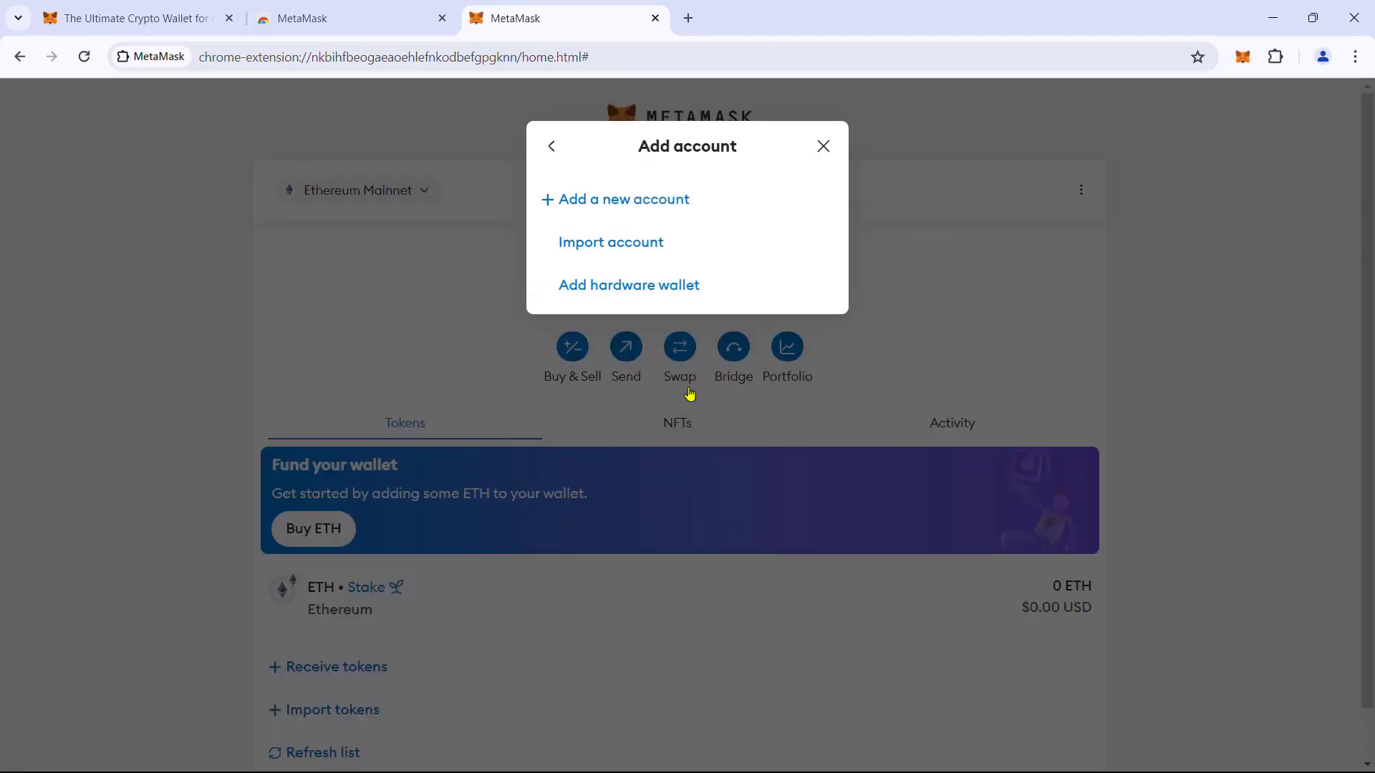
pyautogui.click(644, 201)
pyautogui.click(777, 299)
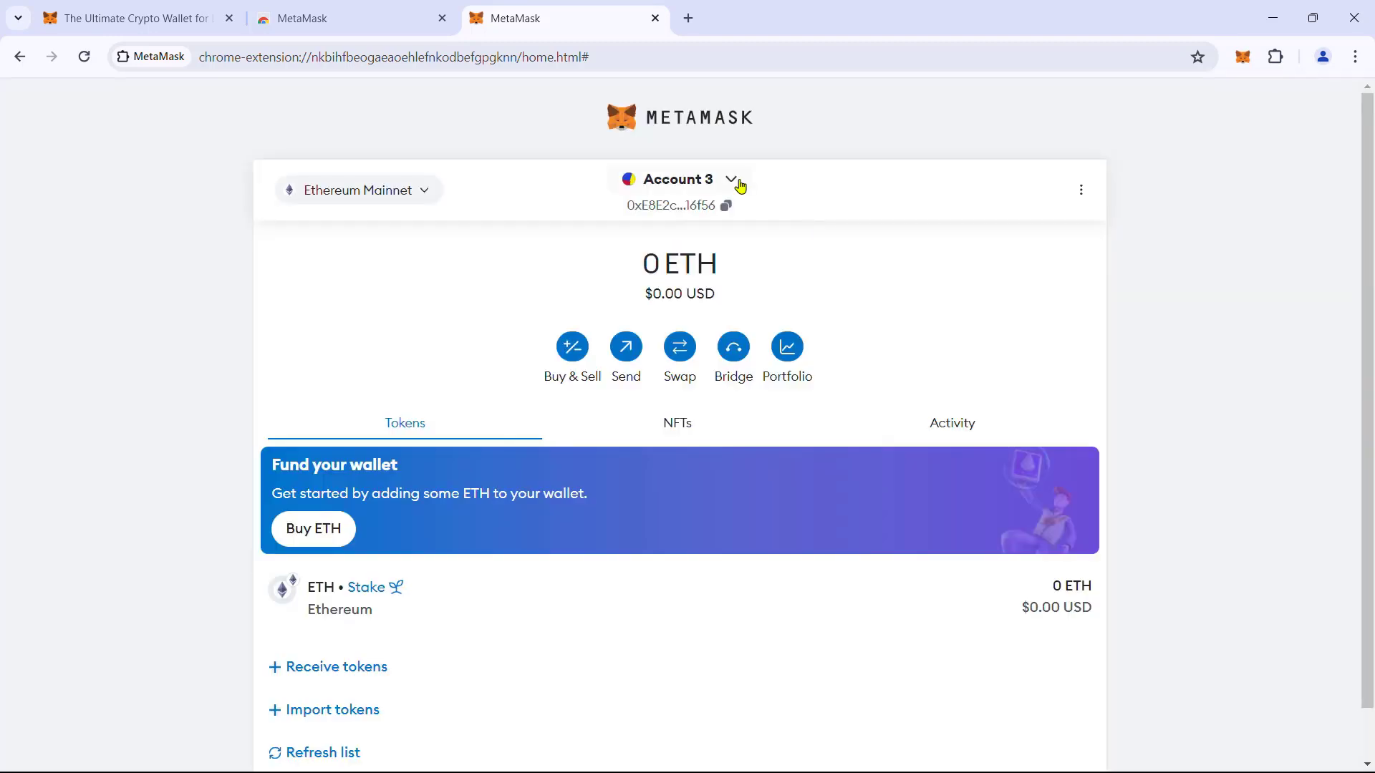
# Switch back to Account 1 and reopen the account list to review all three accounts.
pyautogui.click(740, 185)
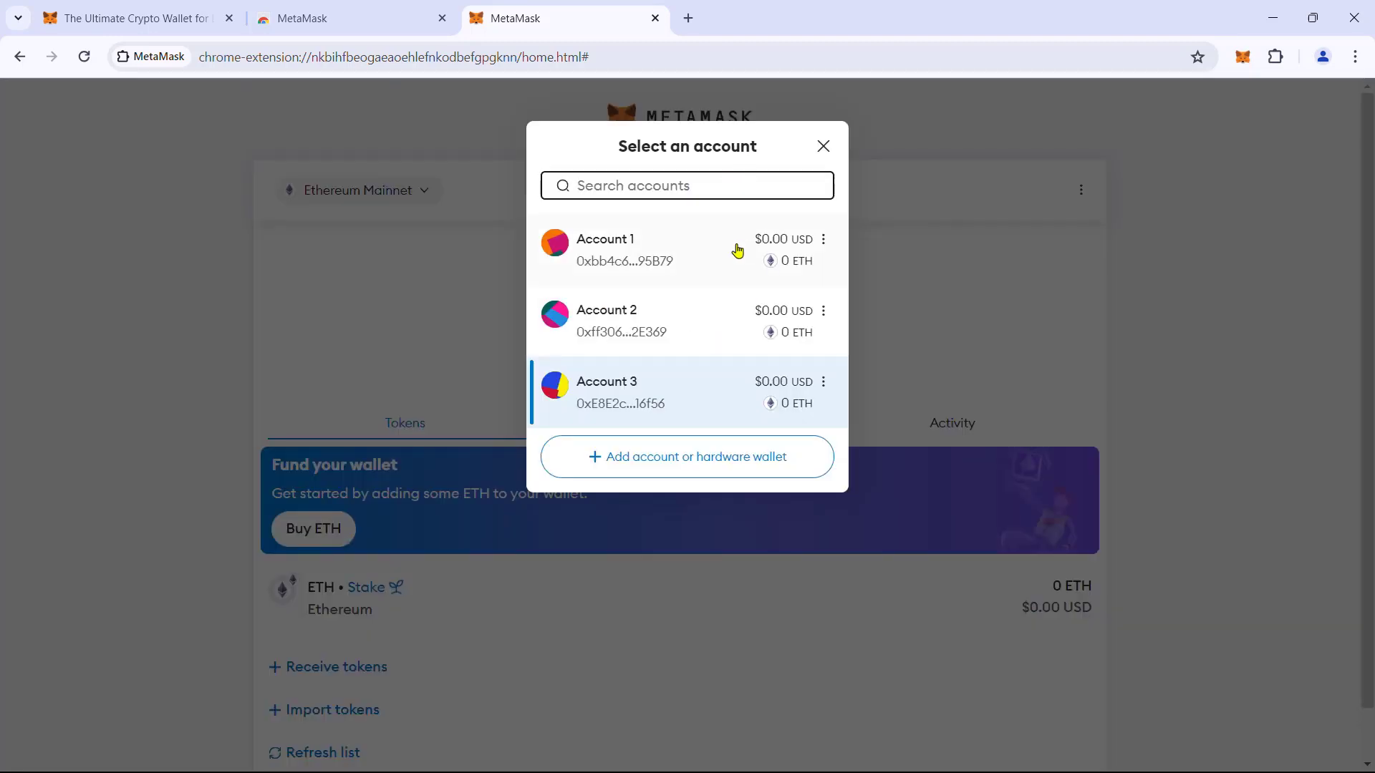
pyautogui.click(736, 251)
pyautogui.click(731, 183)
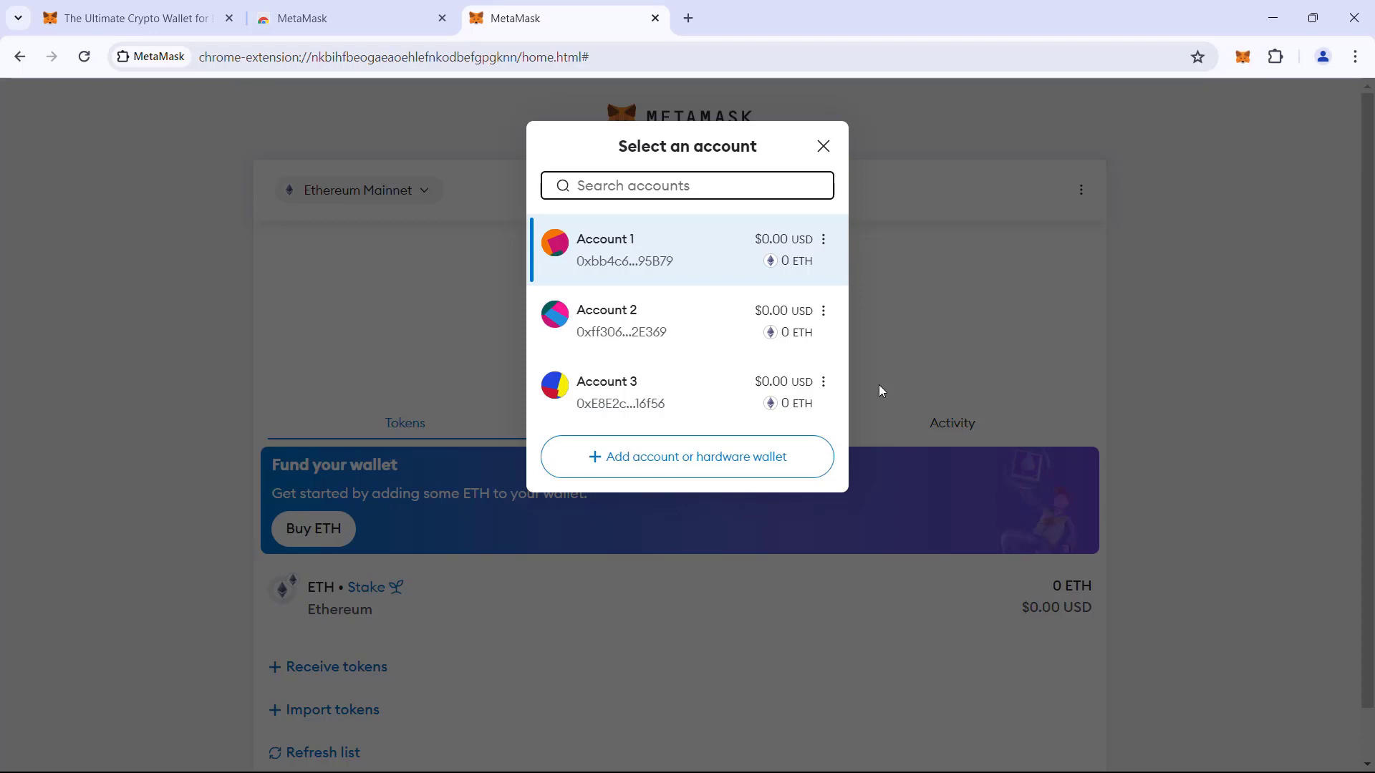
# Close the account list, choose to import an existing wallet, and agree to the usage data request.
pyautogui.click(822, 148)
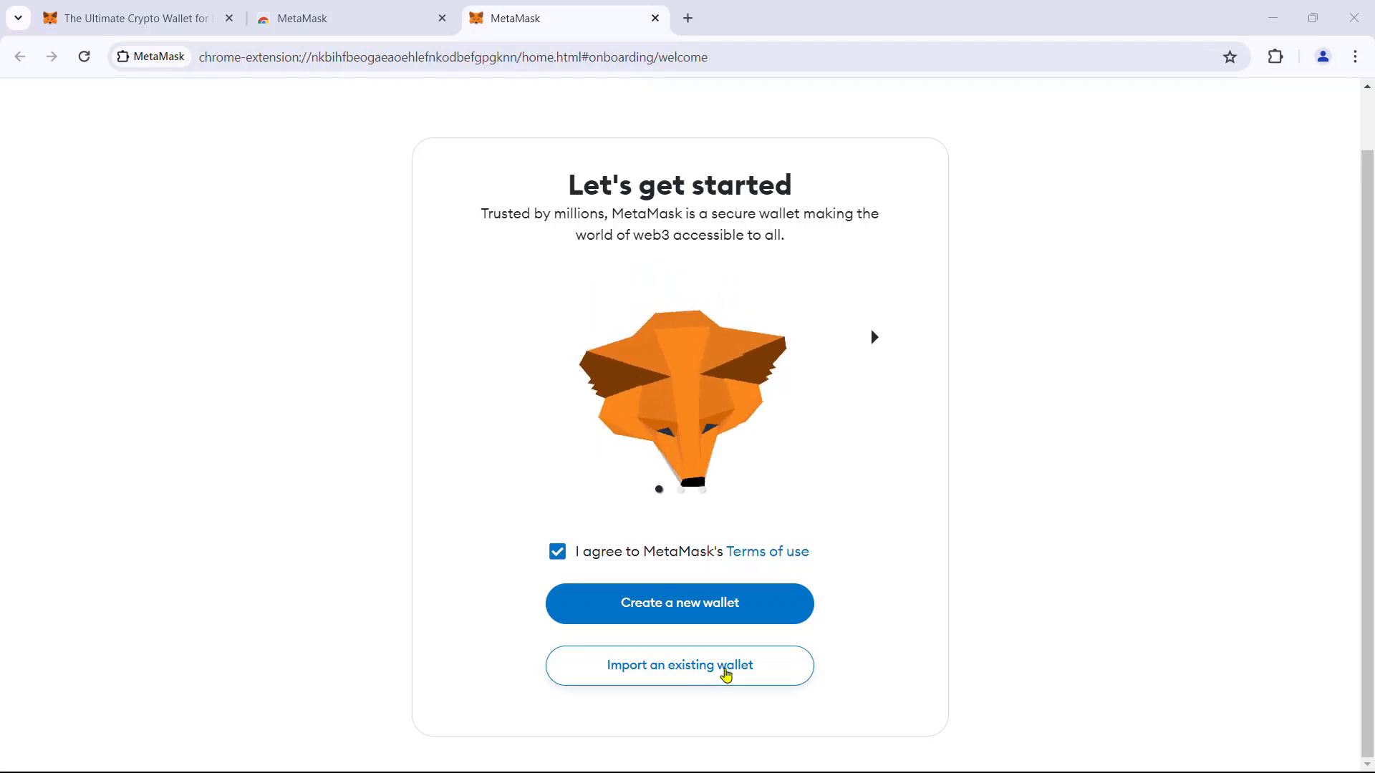
pyautogui.click(726, 672)
pyautogui.scroll(-1, 586, 395)
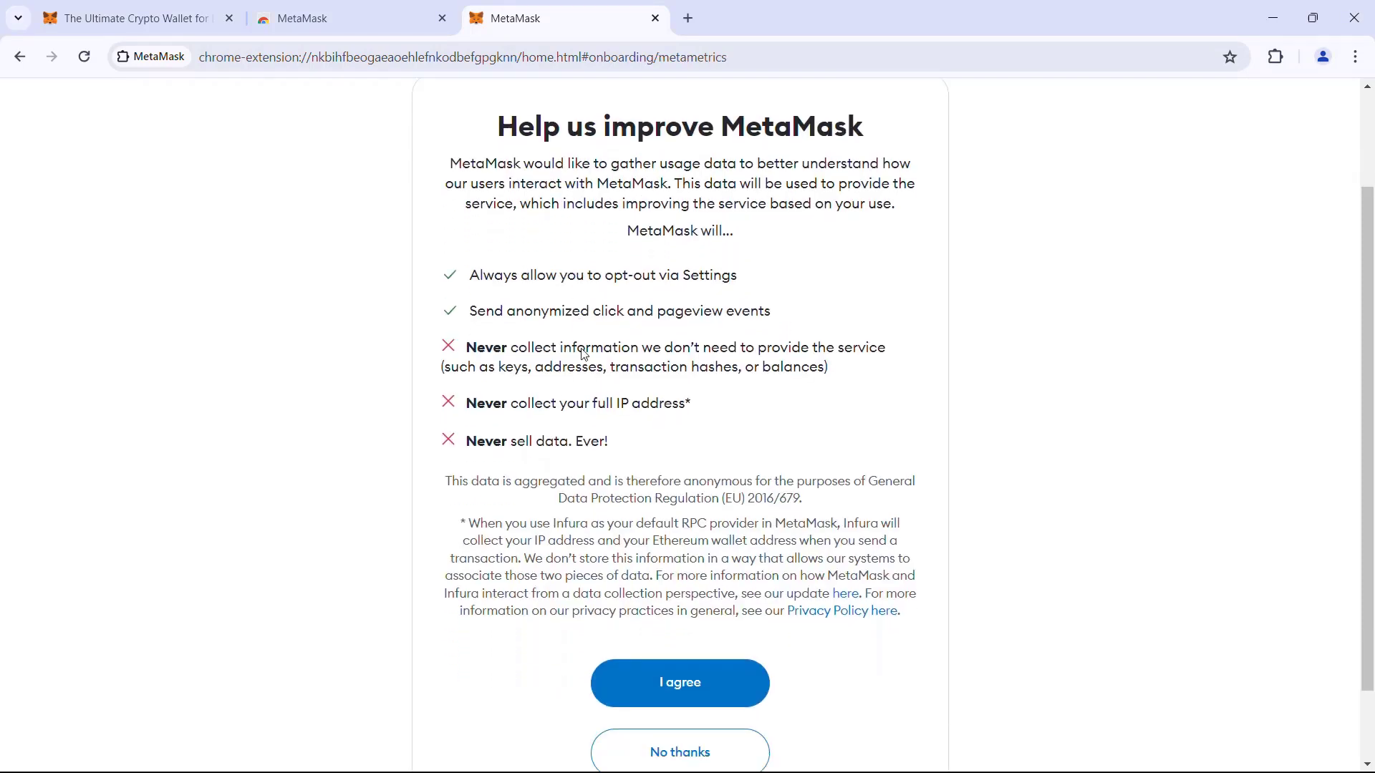
pyautogui.click(695, 657)
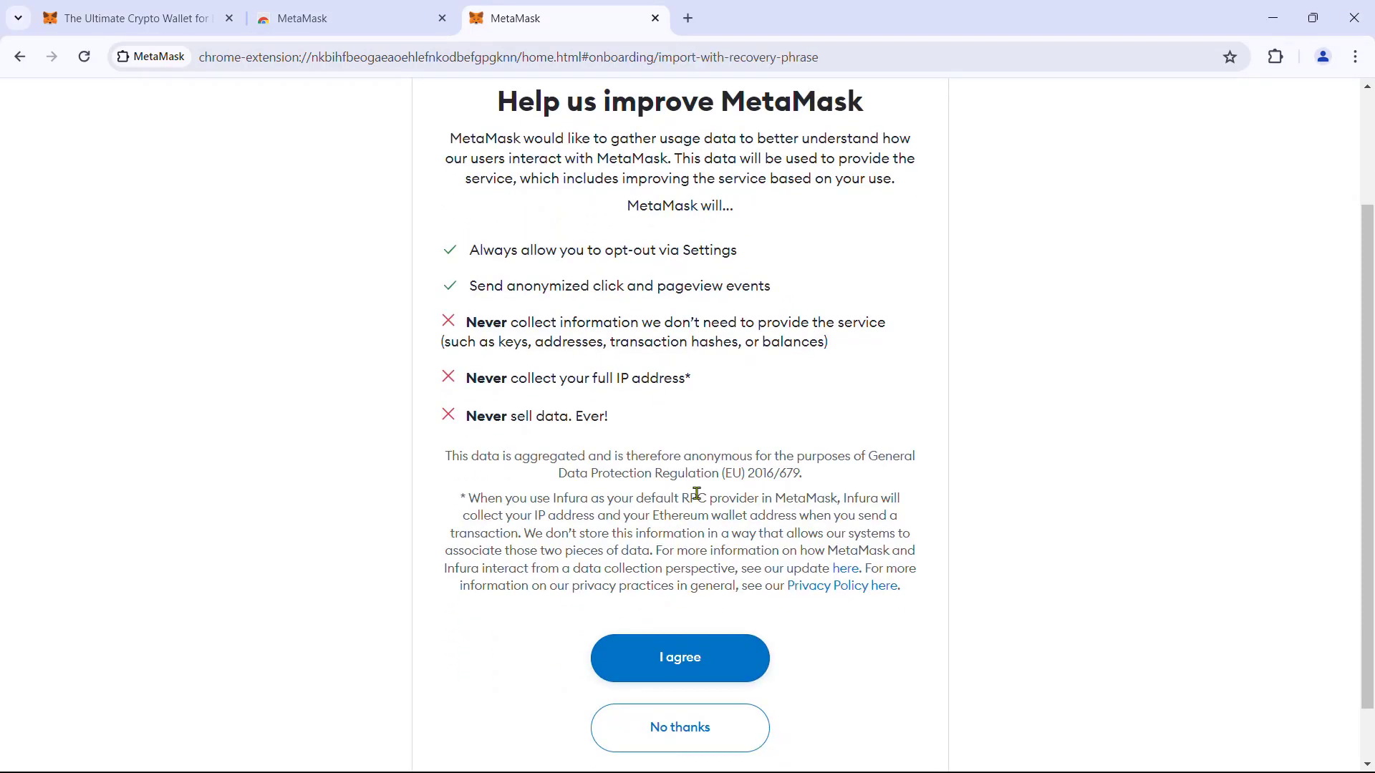
# Paste the 12-word recovery phrase into the word fields, starting at field 1.
pyautogui.scroll(-2, 609, 401)
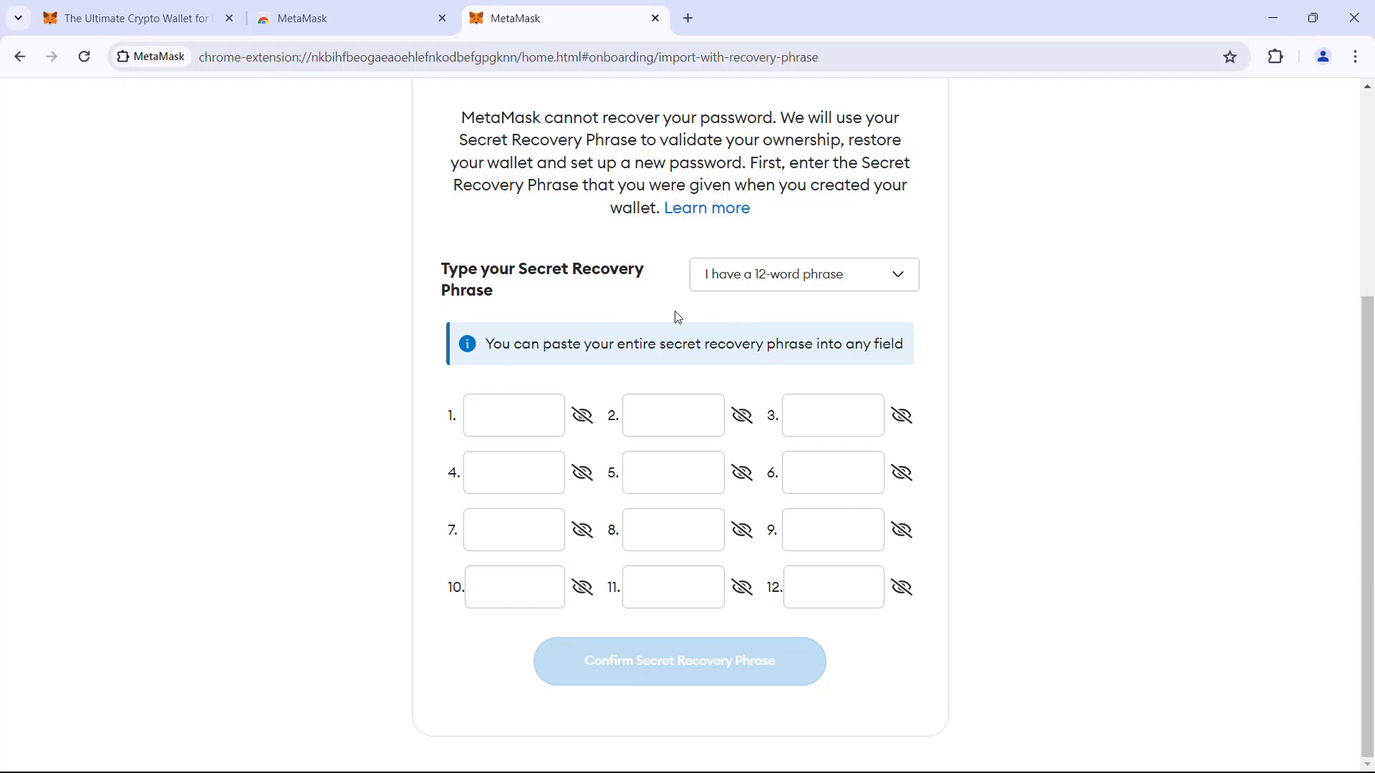
pyautogui.click(529, 412)
pyautogui.hotkey('ctrl', 'v')
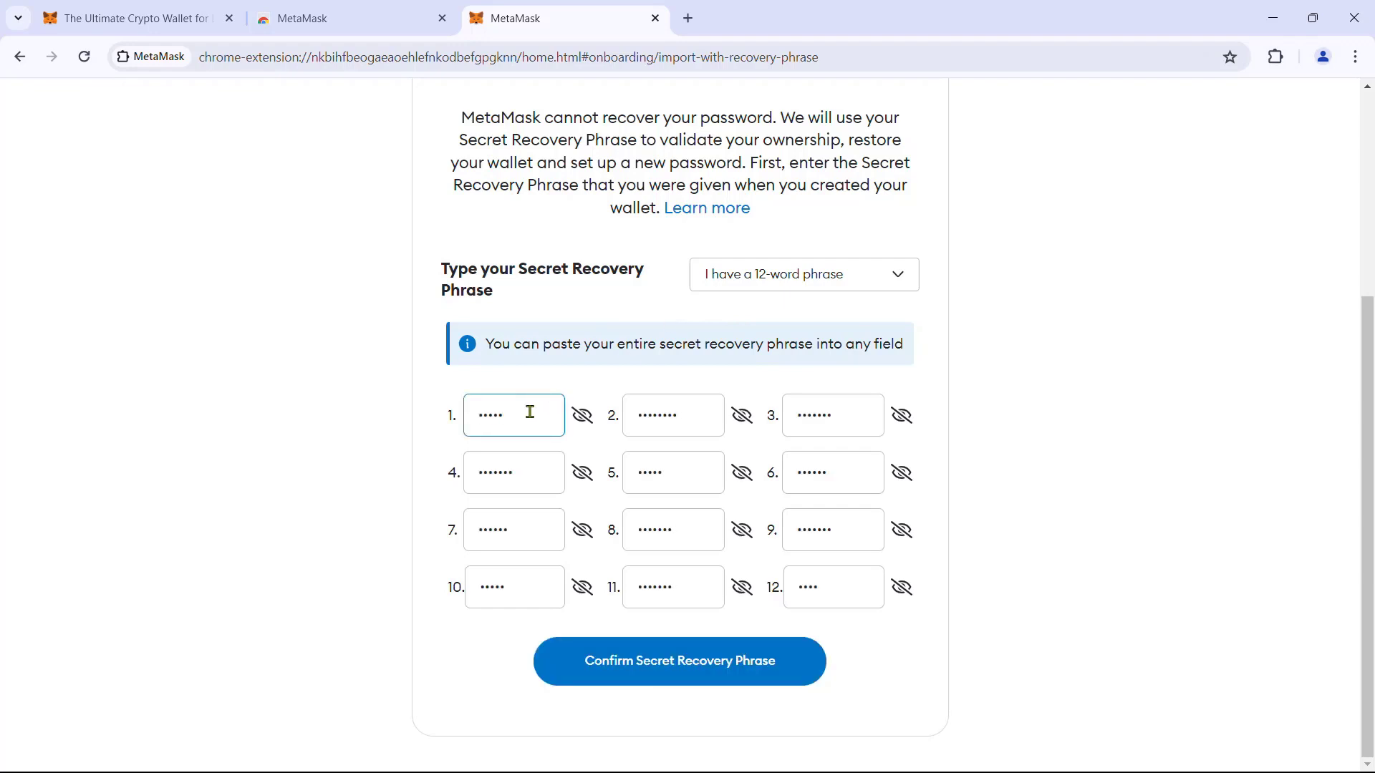
# Confirm the recovery phrase, then enter and confirm a new wallet password and acknowledge the warning.
pyautogui.click(729, 673)
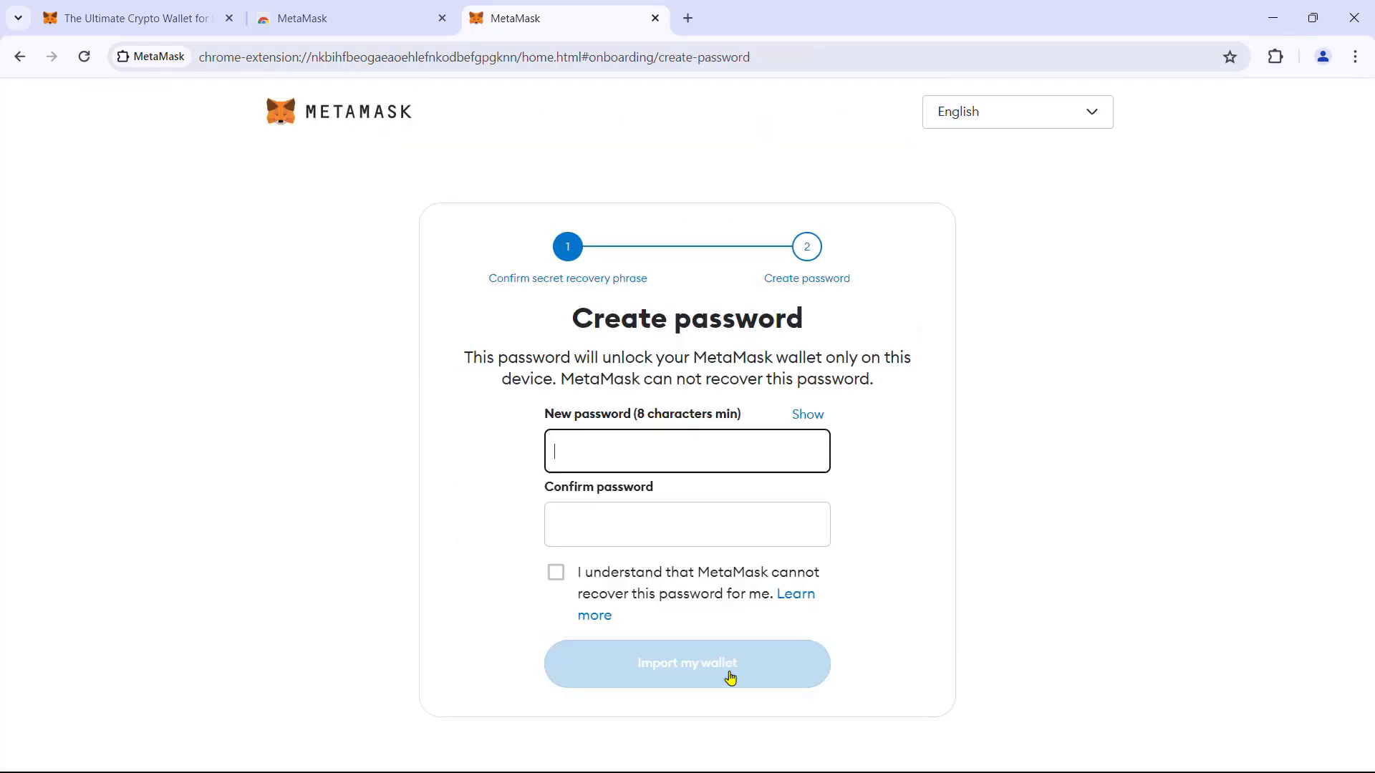
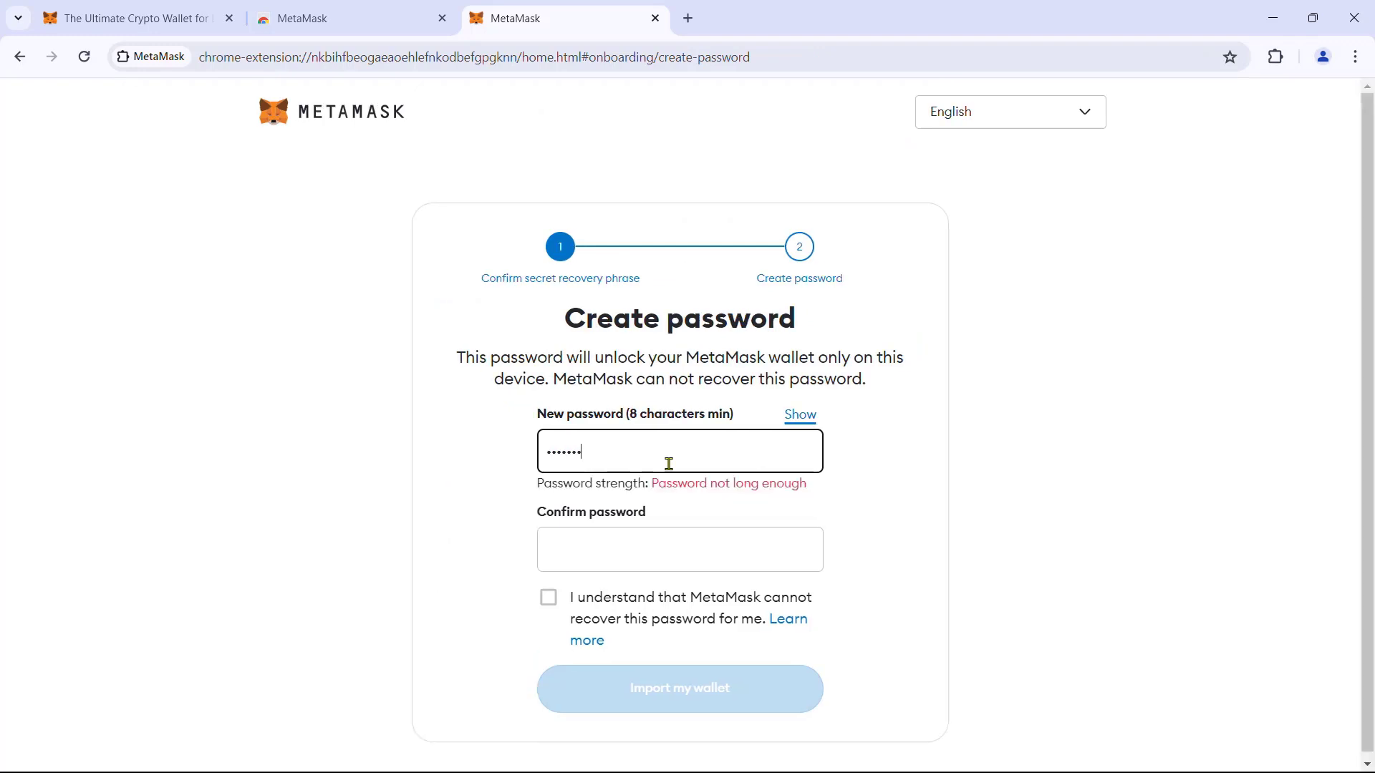
pyautogui.click(654, 593)
pyautogui.click(549, 638)
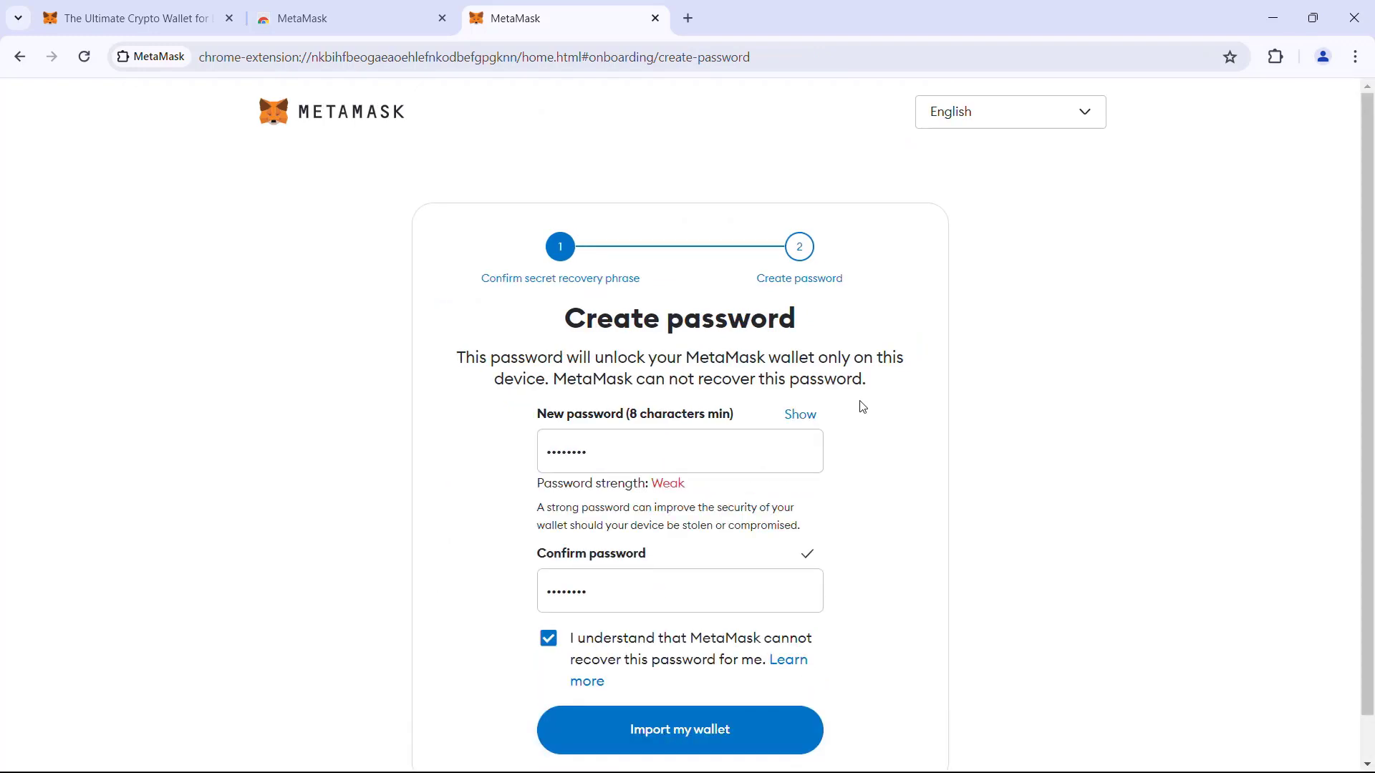
pyautogui.press('Return')
# Pin MetaMask to the browser toolbar, finish onboarding, and dismiss the Smart Transactions popup.
pyautogui.click(719, 659)
pyautogui.click(1276, 56)
pyautogui.click(1212, 177)
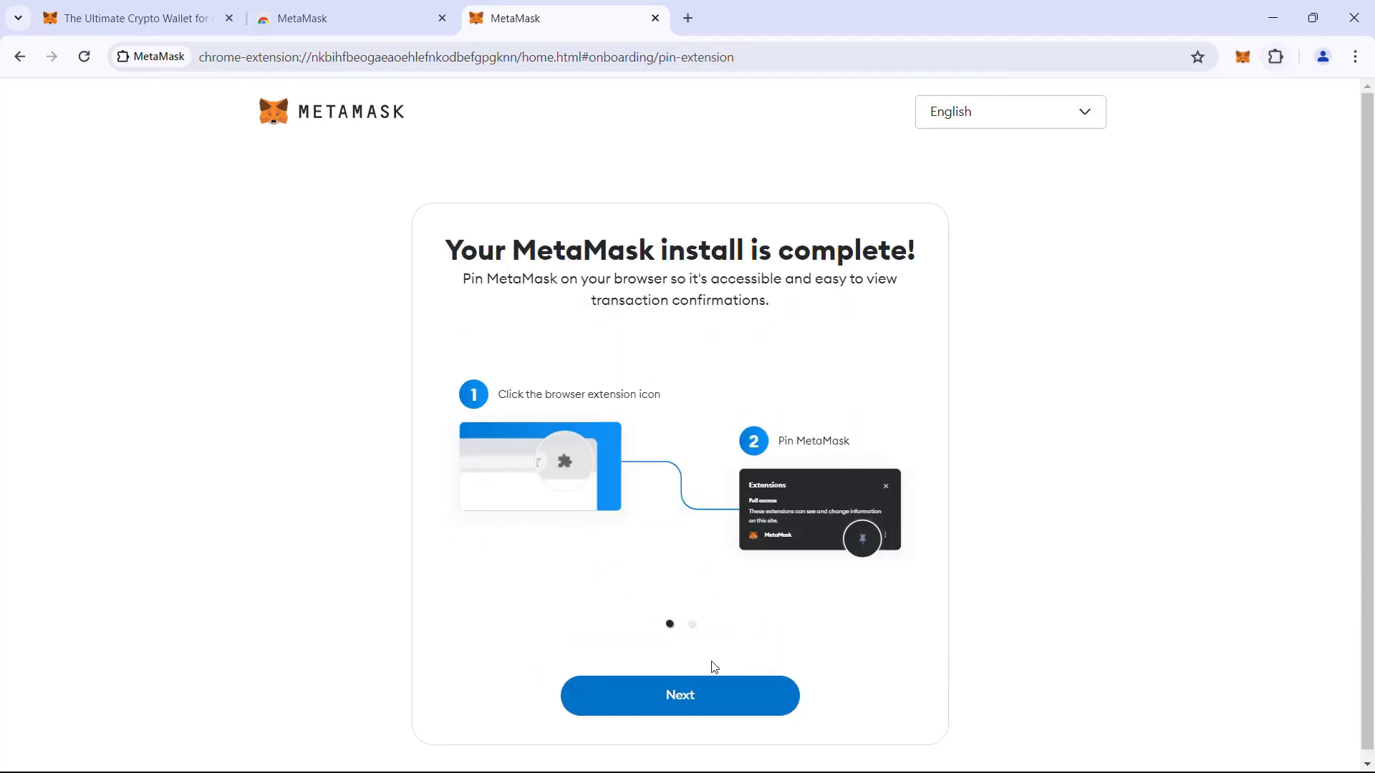
pyautogui.click(679, 695)
pyautogui.click(680, 695)
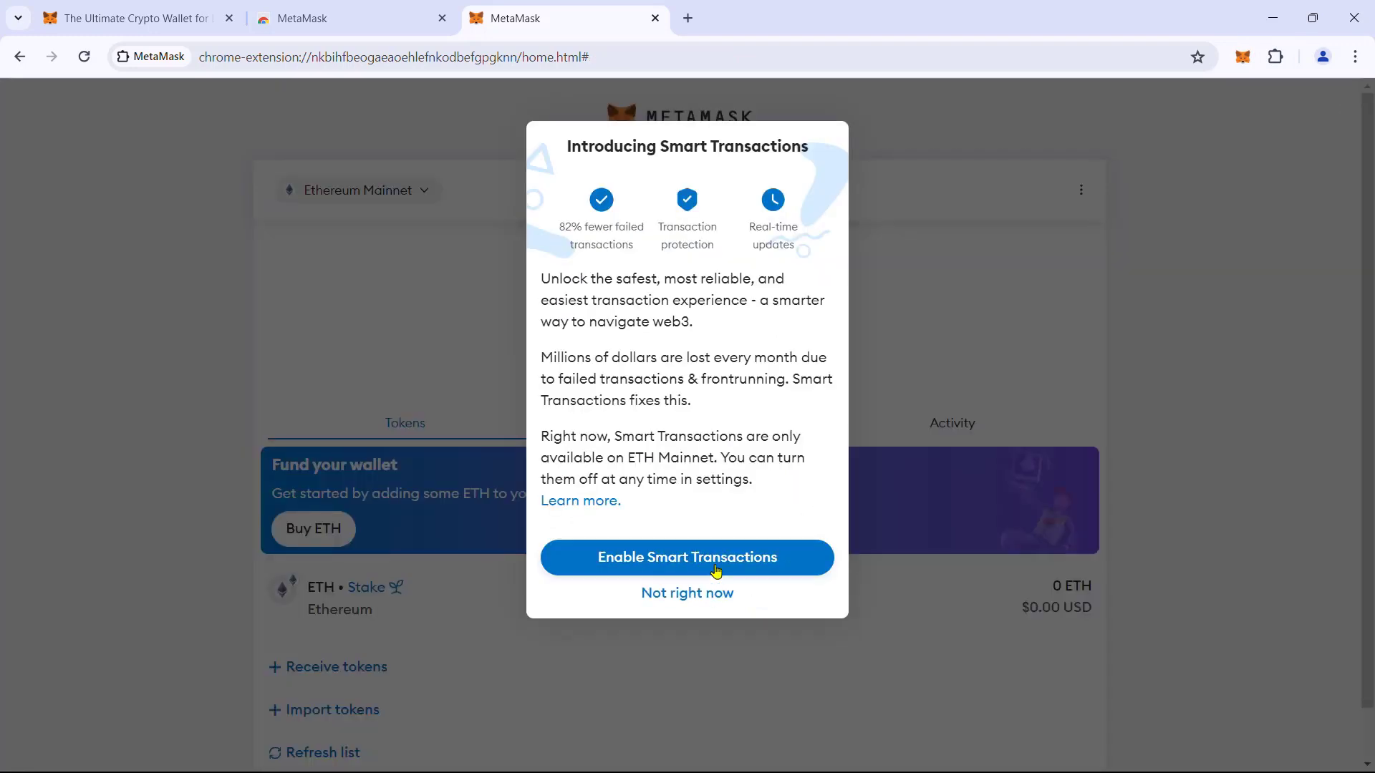
pyautogui.click(776, 568)
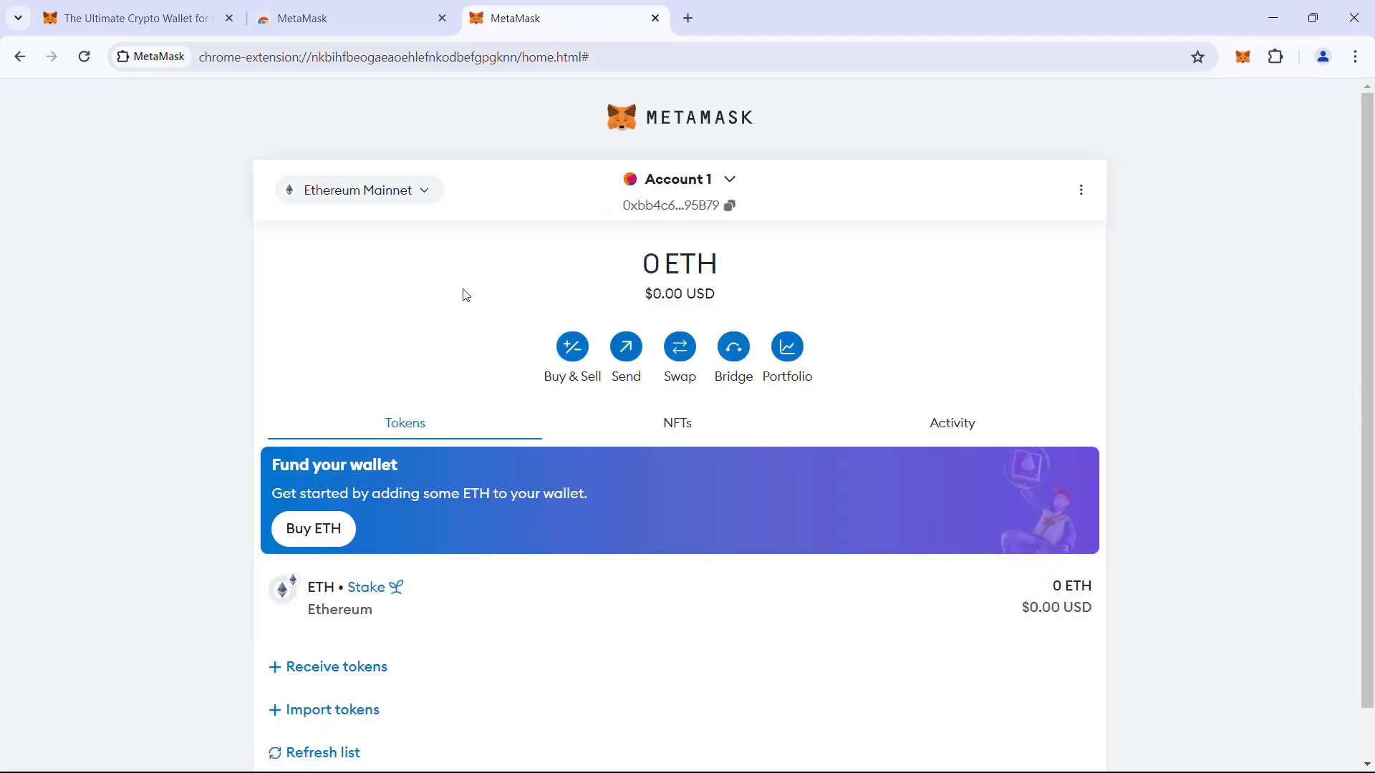
# Recreate Account 2 and Account 3 with default names in the restored wallet.
pyautogui.click(730, 179)
pyautogui.click(668, 285)
pyautogui.click(616, 200)
pyautogui.click(762, 288)
pyautogui.click(737, 179)
pyautogui.click(688, 390)
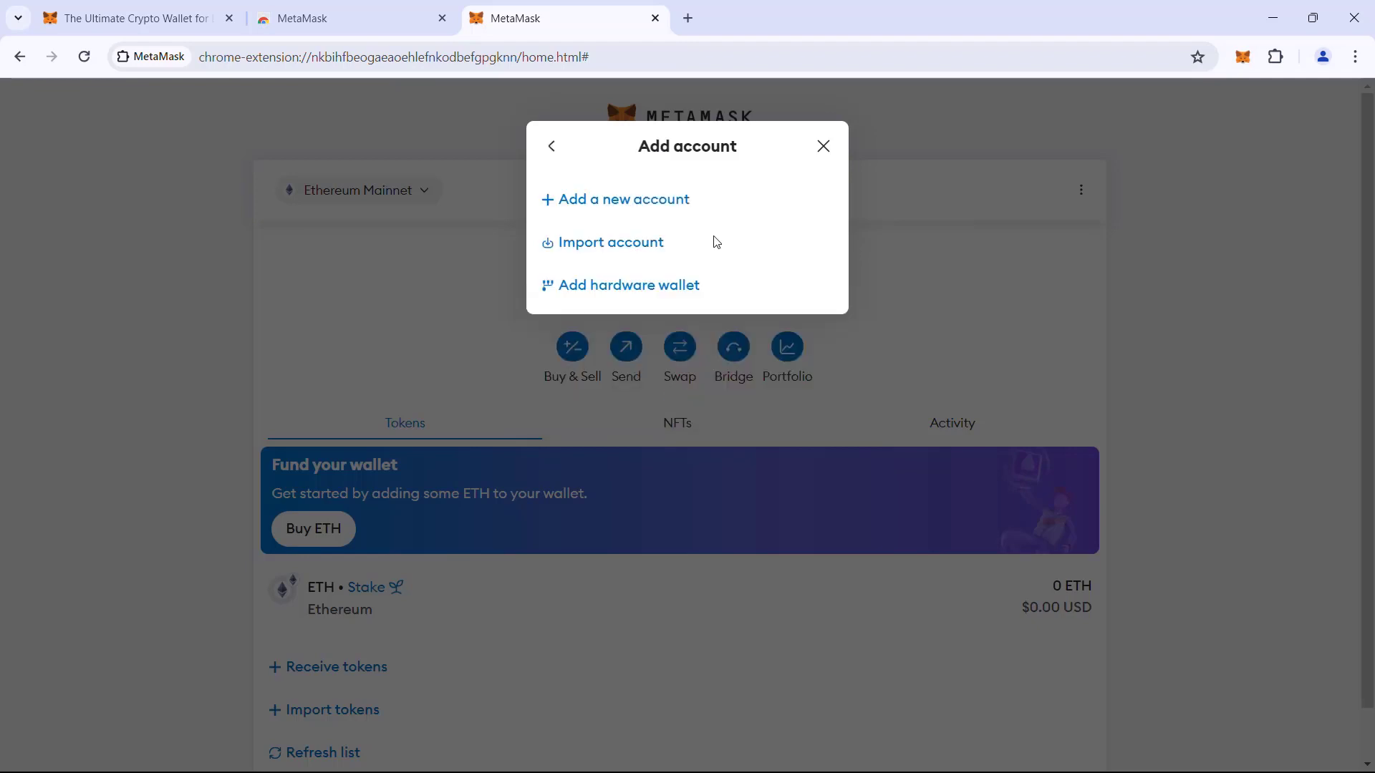
pyautogui.click(616, 199)
pyautogui.click(823, 288)
# Check that all three accounts show 0 ETH, then lock MetaMask from the account options menu.
pyautogui.click(737, 183)
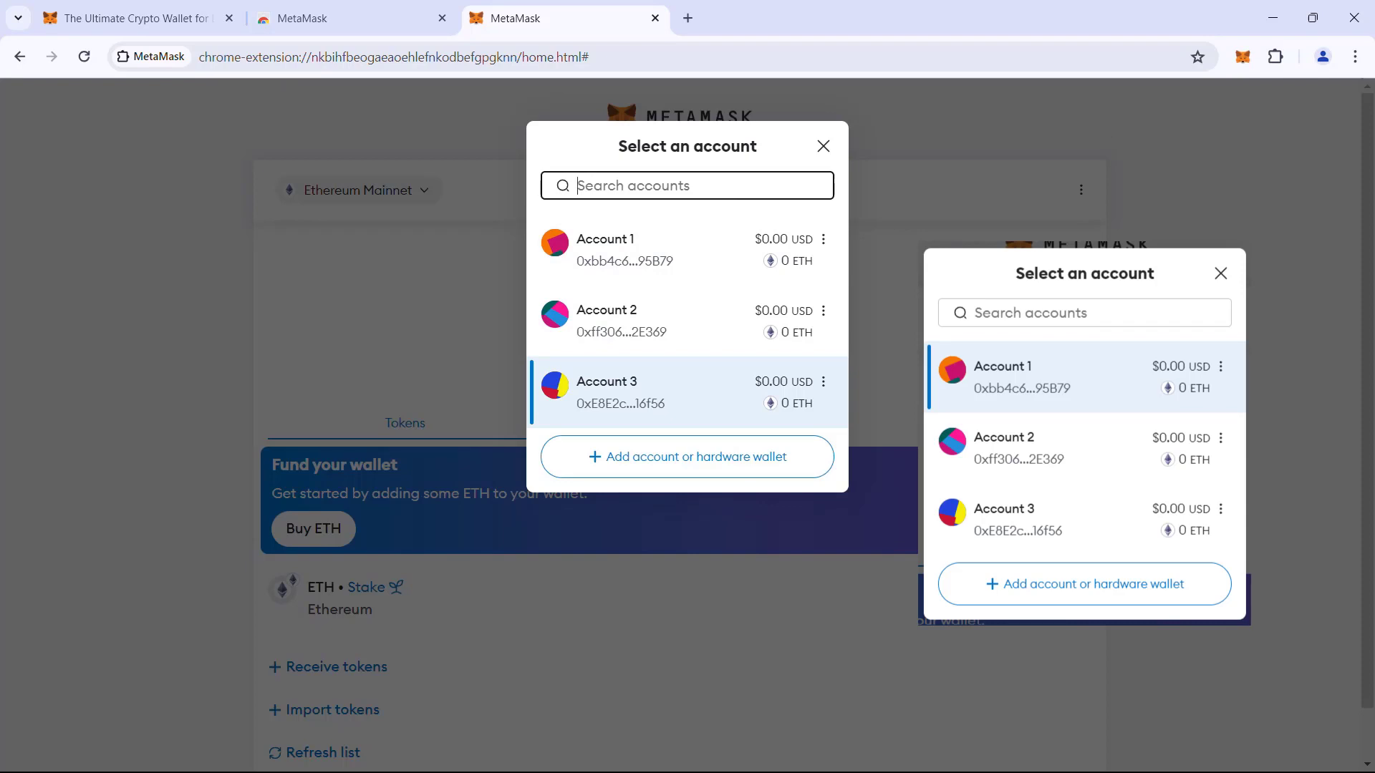
pyautogui.click(822, 147)
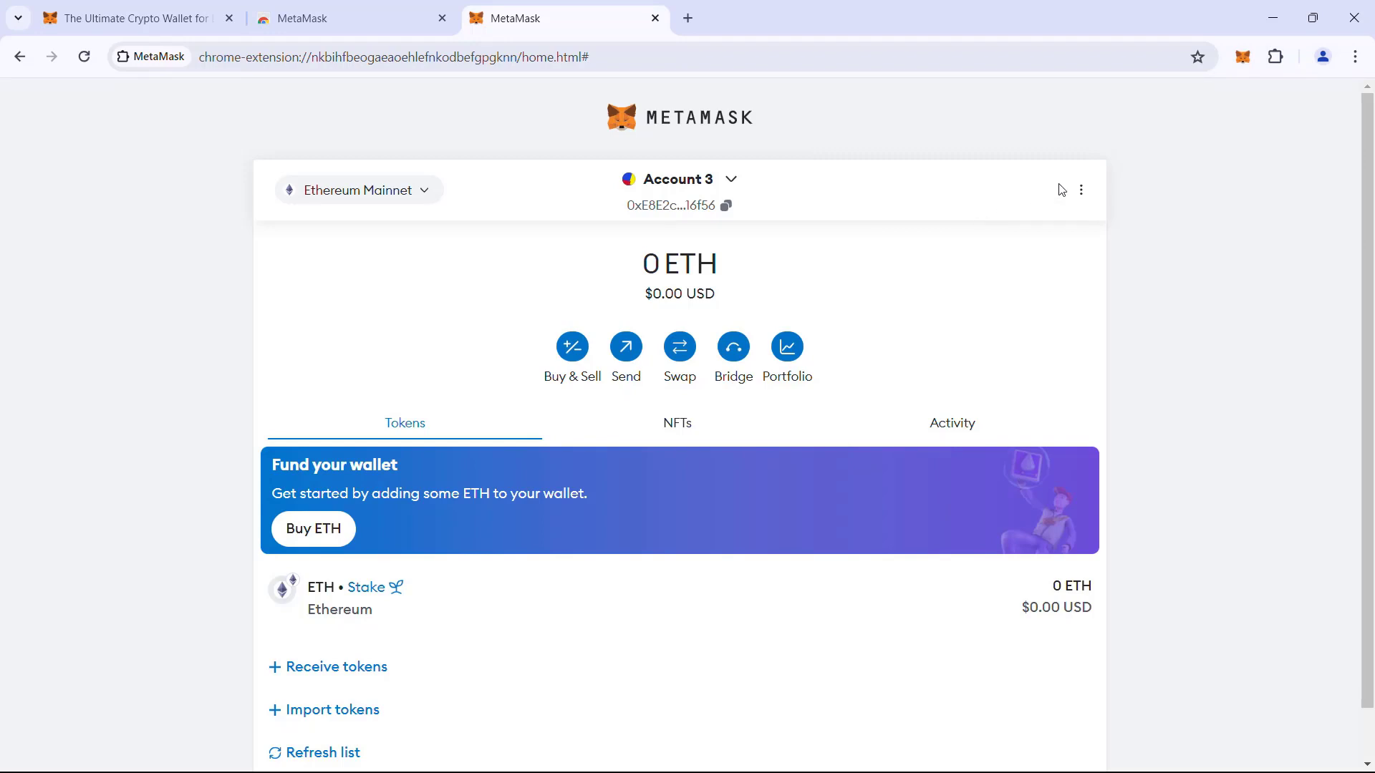
pyautogui.click(1080, 191)
pyautogui.click(963, 491)
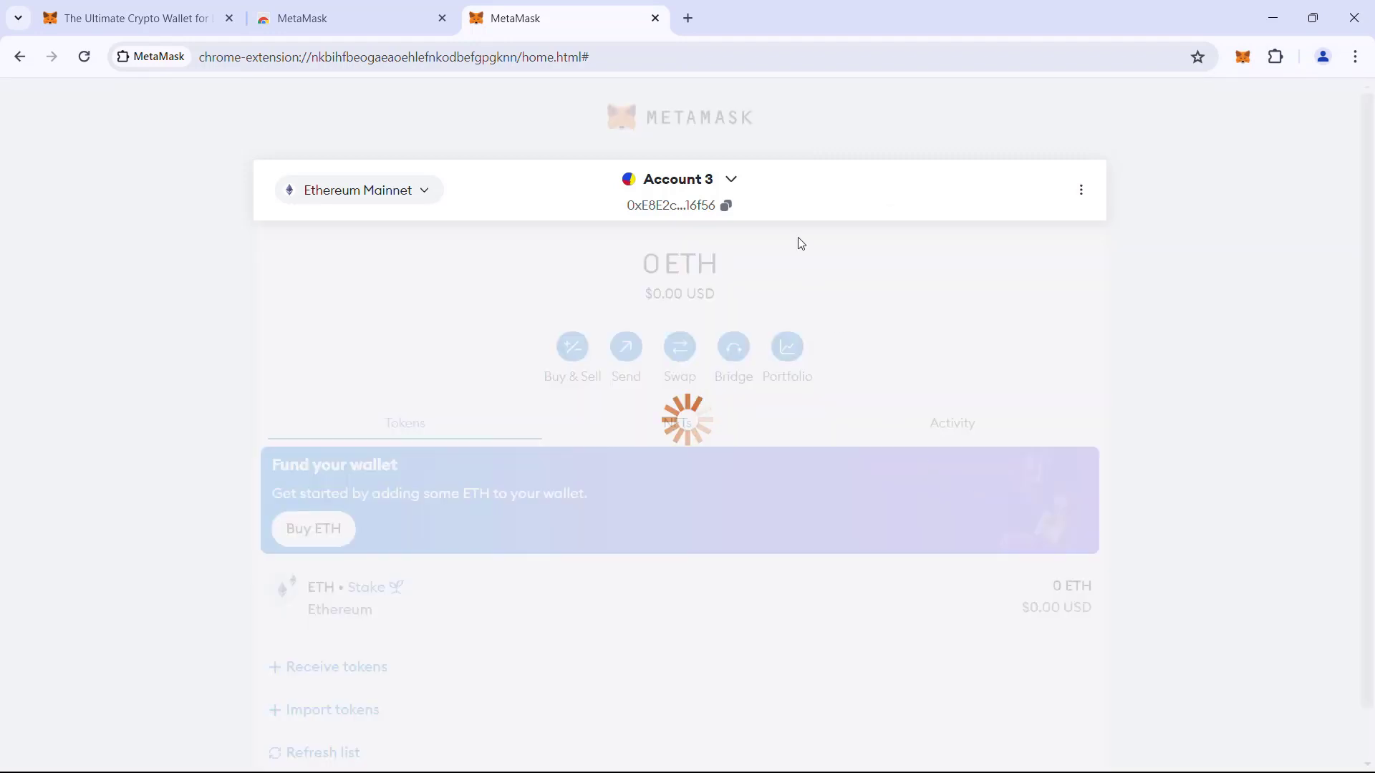